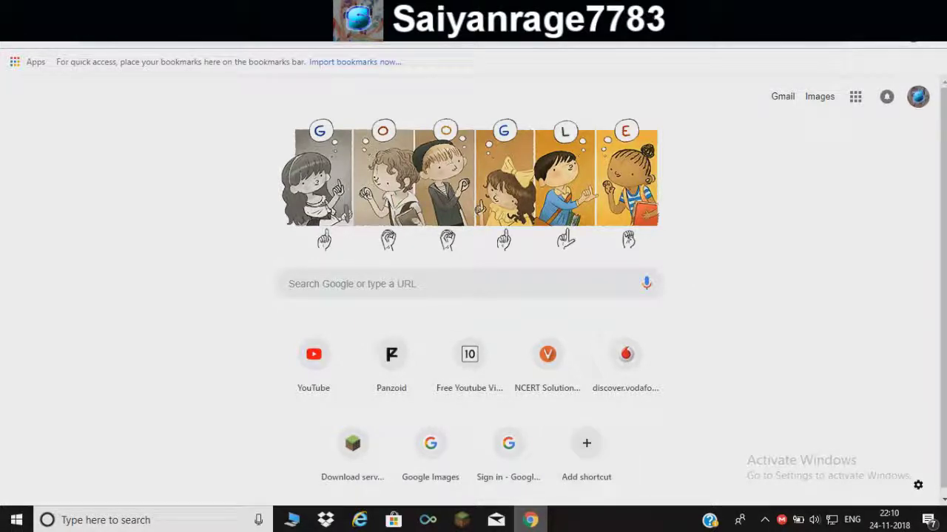
Go to the python.org downloads page offering Python 3.7.1 via the 'pyt' suggestion
{"action": "mouse_move", "coordinate": [530, 520]}
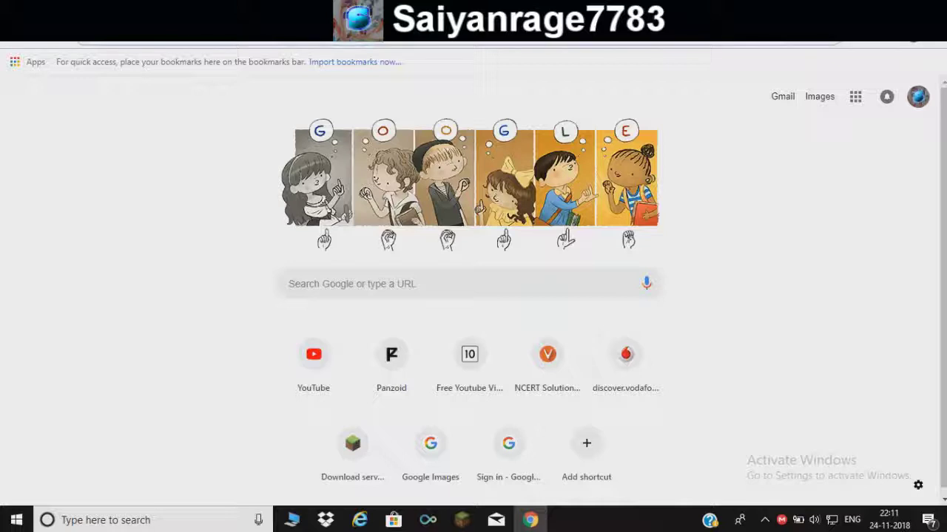
{"action": "type", "text": "pyt"}
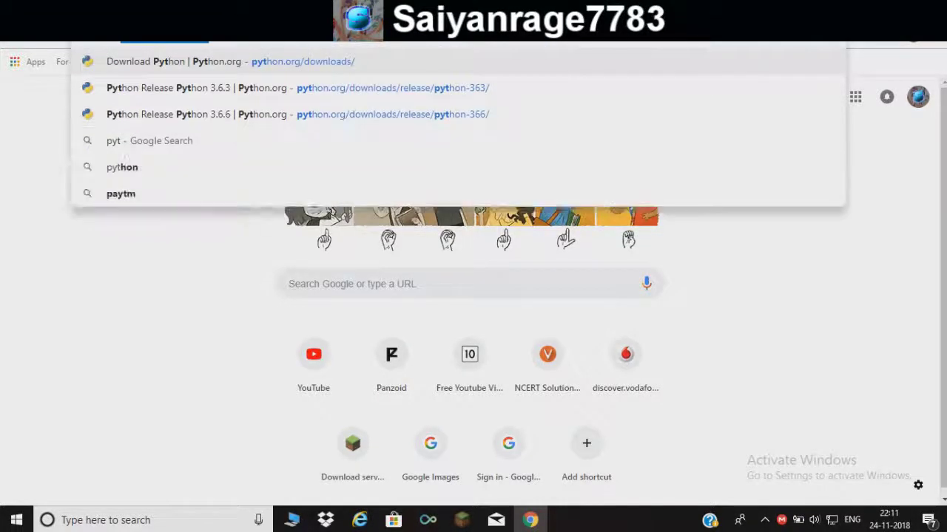
{"action": "key", "text": "Return"}
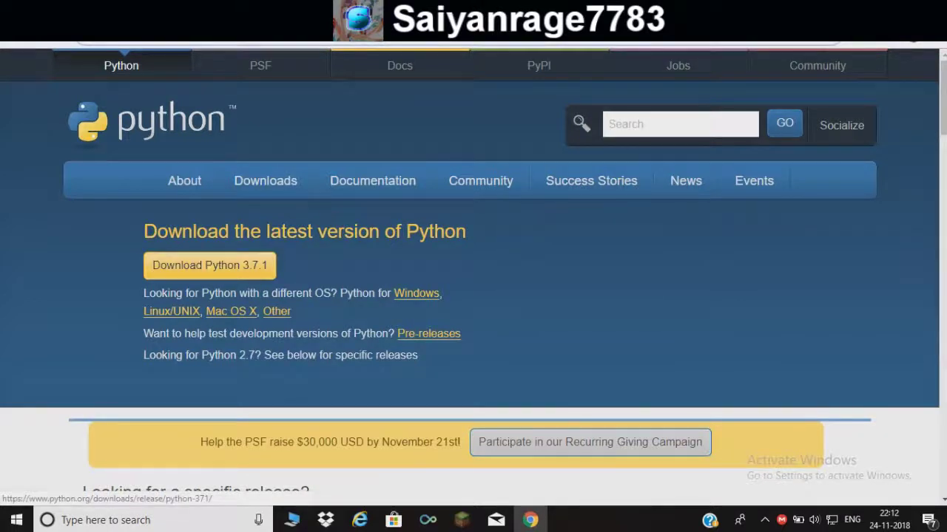
{"action": "scroll", "coordinate": [209, 265], "scroll_direction": "down", "scroll_amount": 5}
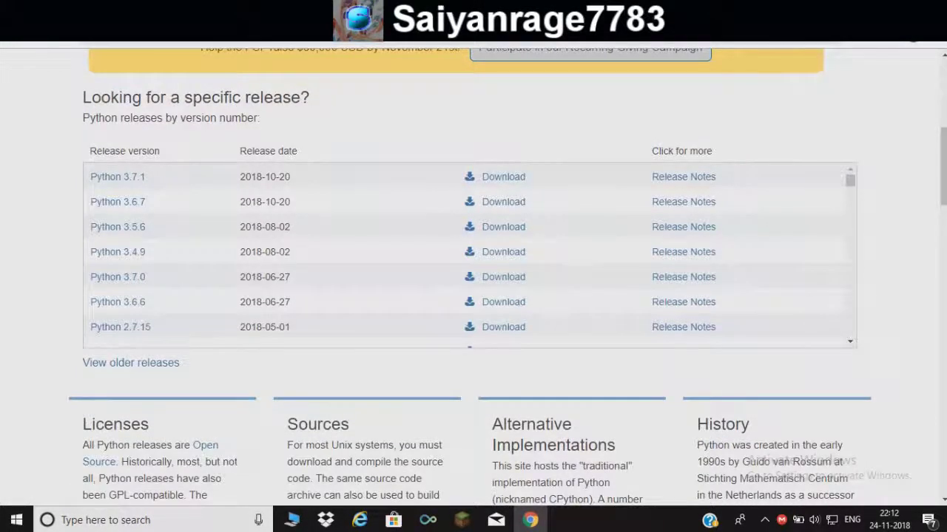
Scroll through the 'Looking for a specific release?' list to find Python 3.6.3
{"action": "scroll", "coordinate": [469, 255], "scroll_direction": "down", "scroll_amount": 3}
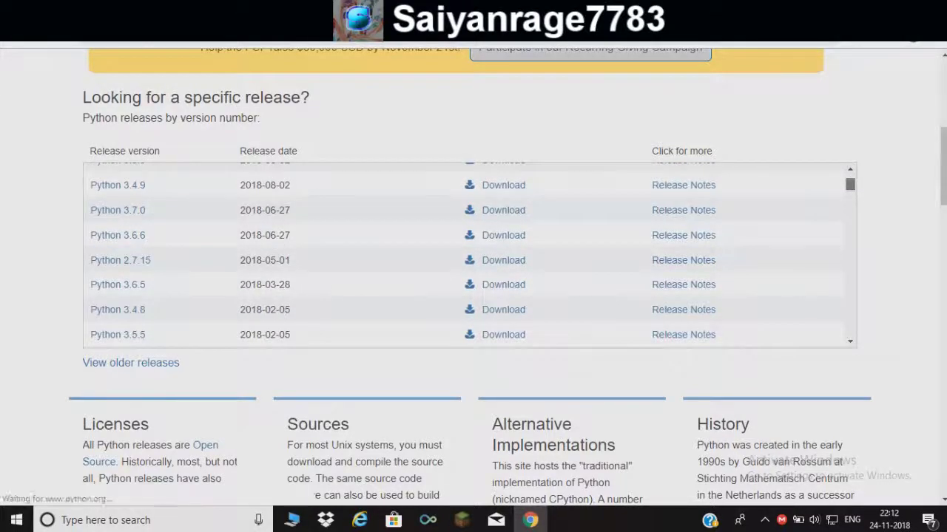
{"action": "scroll", "coordinate": [470, 255], "scroll_direction": "down", "scroll_amount": 1}
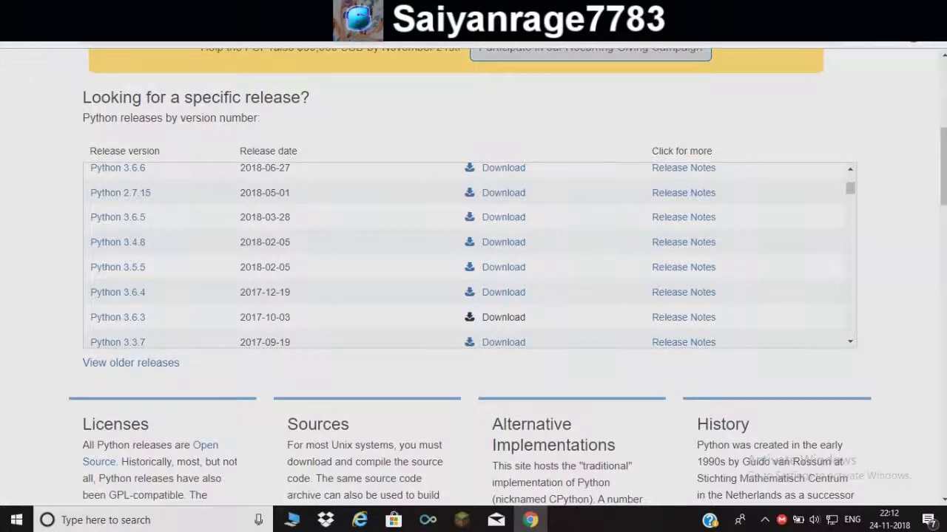
{"action": "scroll", "coordinate": [474, 296], "scroll_direction": "down", "scroll_amount": 5}
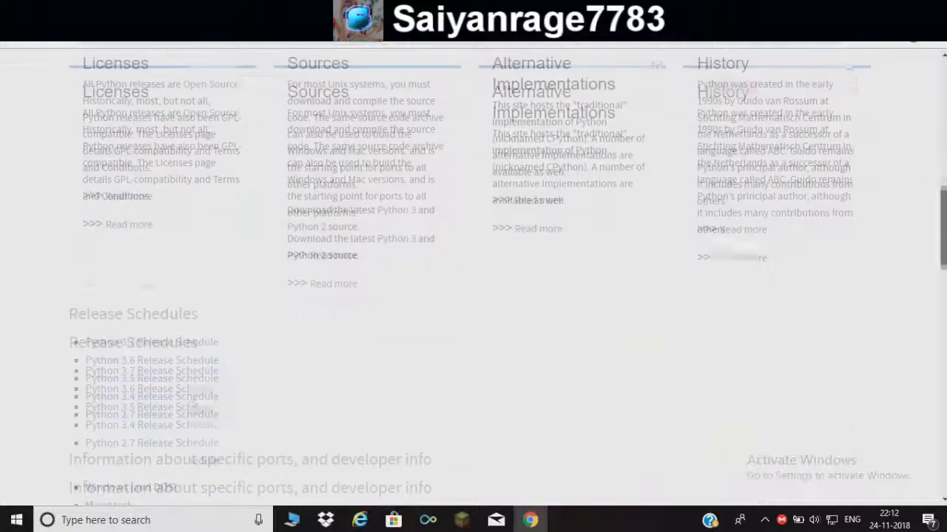
{"action": "scroll", "coordinate": [473, 296], "scroll_direction": "up", "scroll_amount": 1}
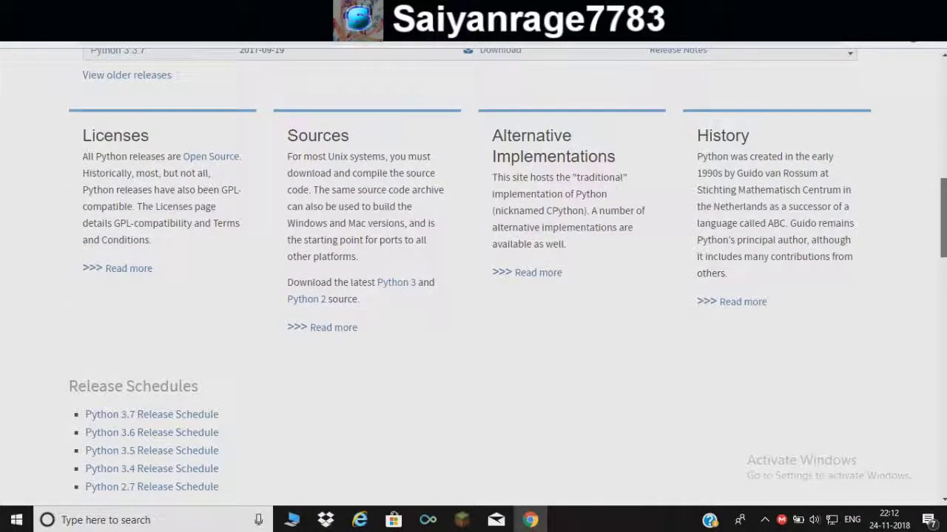
{"action": "scroll", "coordinate": [474, 296], "scroll_direction": "up", "scroll_amount": 3}
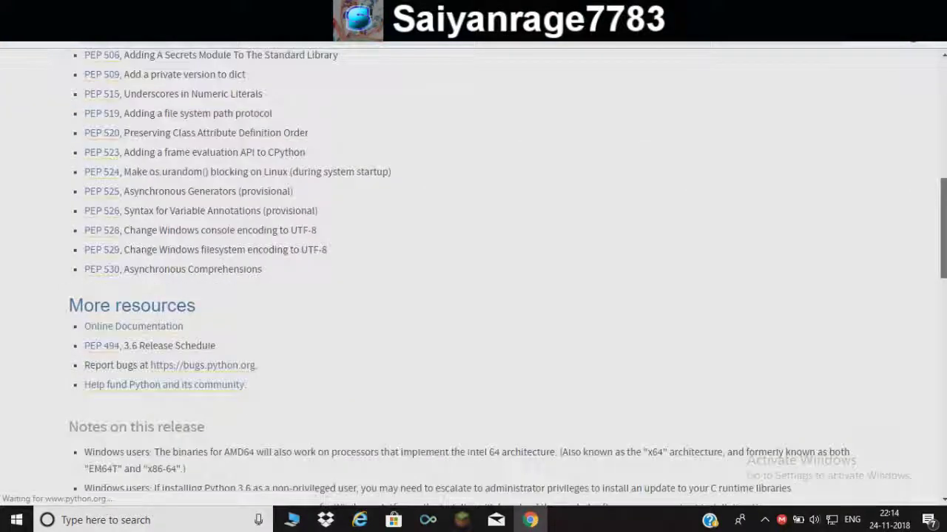
{"action": "scroll", "coordinate": [474, 277], "scroll_direction": "up", "scroll_amount": 4}
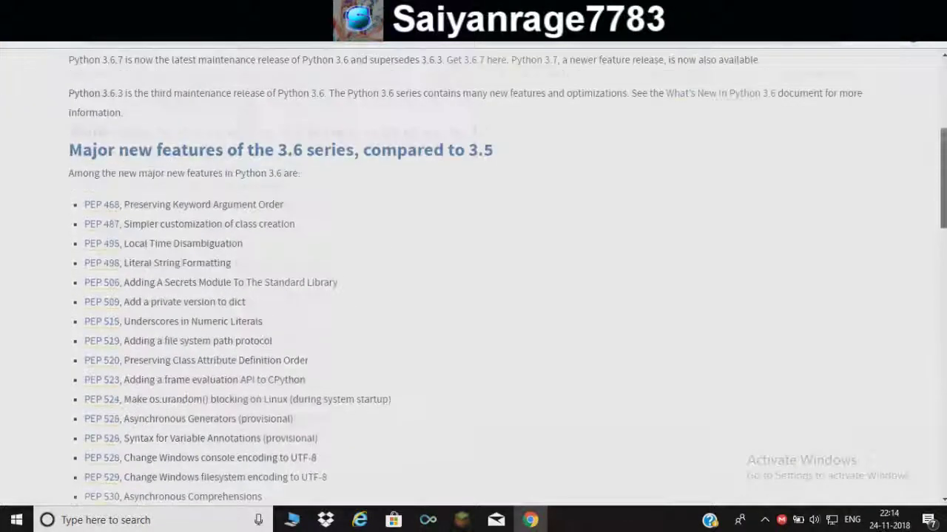
{"action": "scroll", "coordinate": [456, 278], "scroll_direction": "down", "scroll_amount": 1}
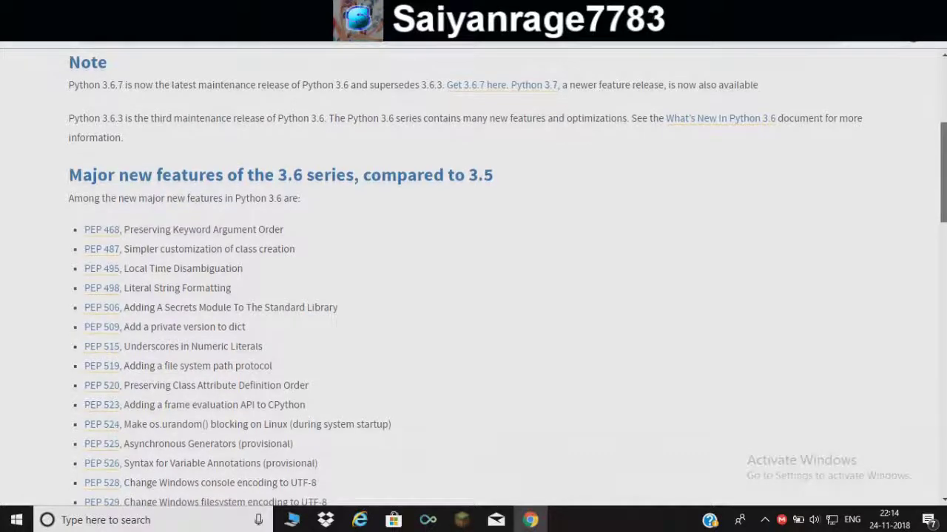
{"action": "scroll", "coordinate": [473, 278], "scroll_direction": "down", "scroll_amount": 1}
{"action": "scroll", "coordinate": [474, 278], "scroll_direction": "down", "scroll_amount": 1}
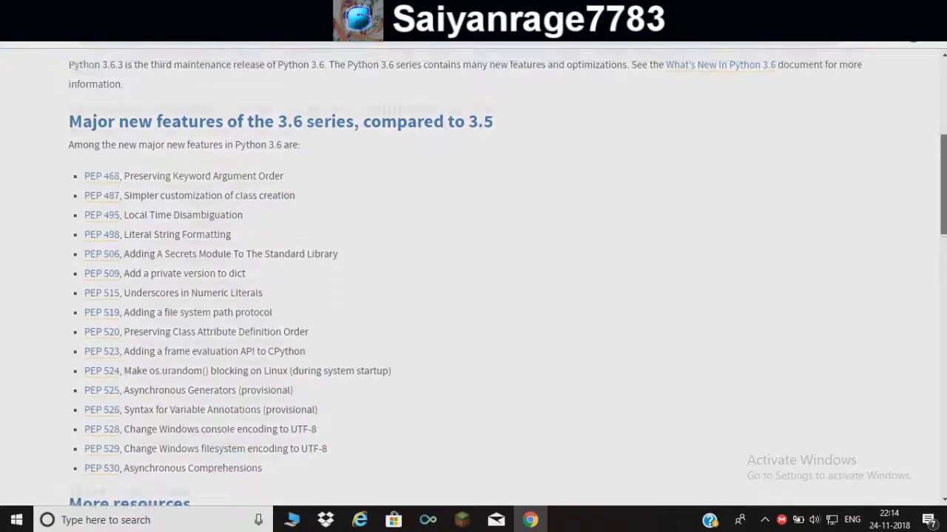
{"action": "scroll", "coordinate": [473, 278], "scroll_direction": "up", "scroll_amount": 2}
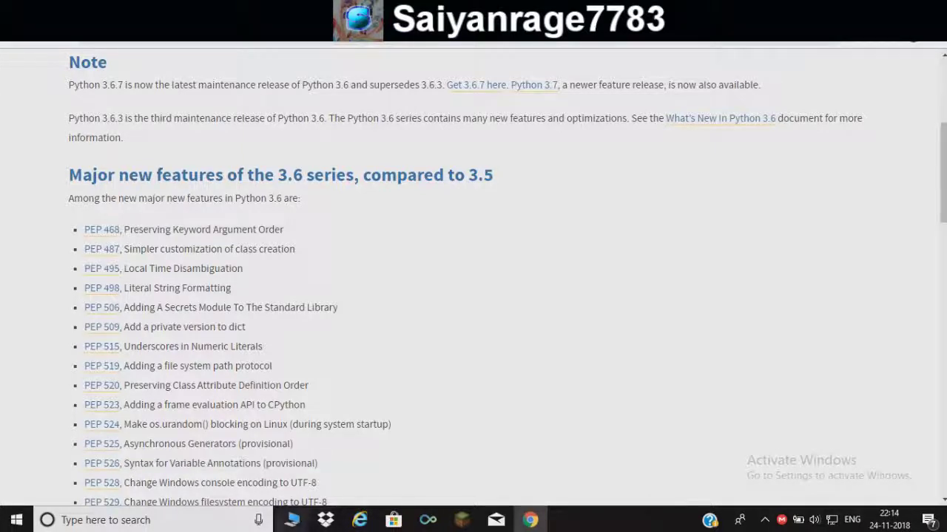
Inspect the This PC shortcut's properties across its General, Security, Details and Previous Versions tabs
{"action": "right_click", "coordinate": [292, 519]}
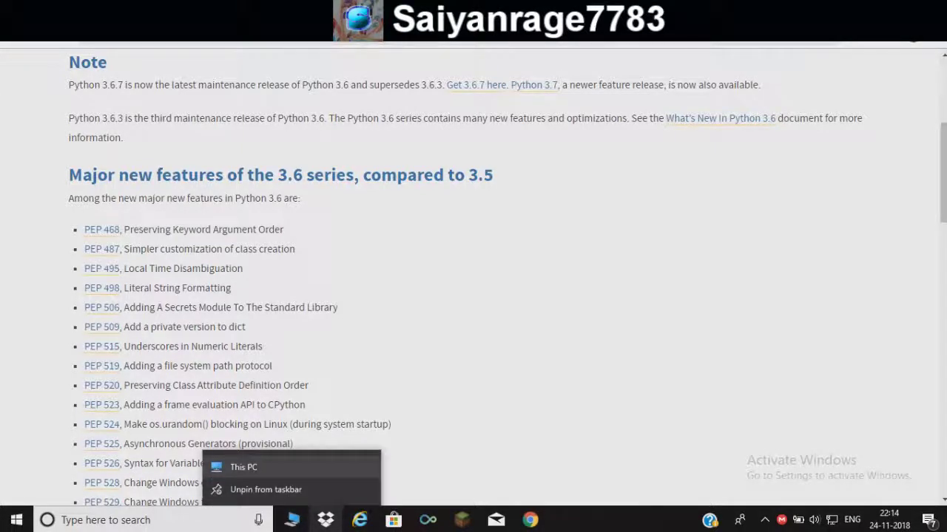
{"action": "right_click", "coordinate": [319, 465]}
{"action": "left_click", "coordinate": [347, 442]}
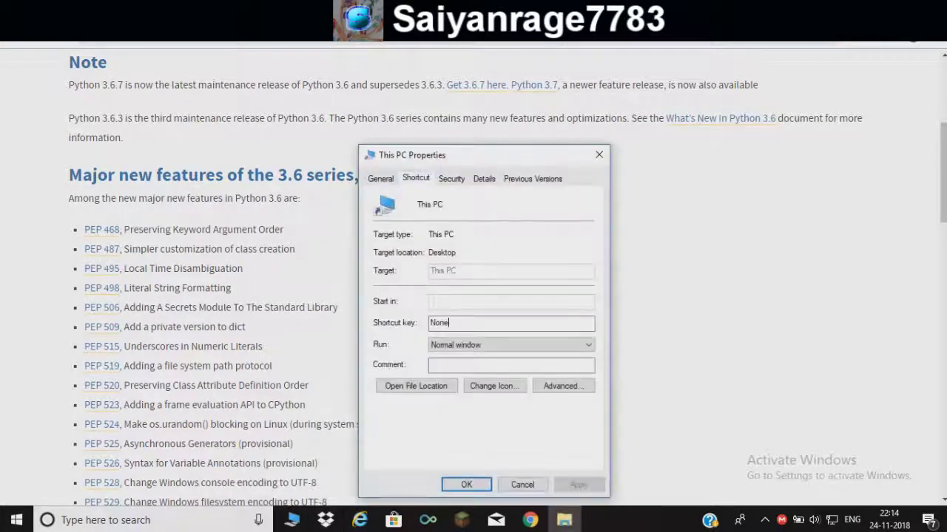
{"action": "key", "text": "ctrl+shift+Tab"}
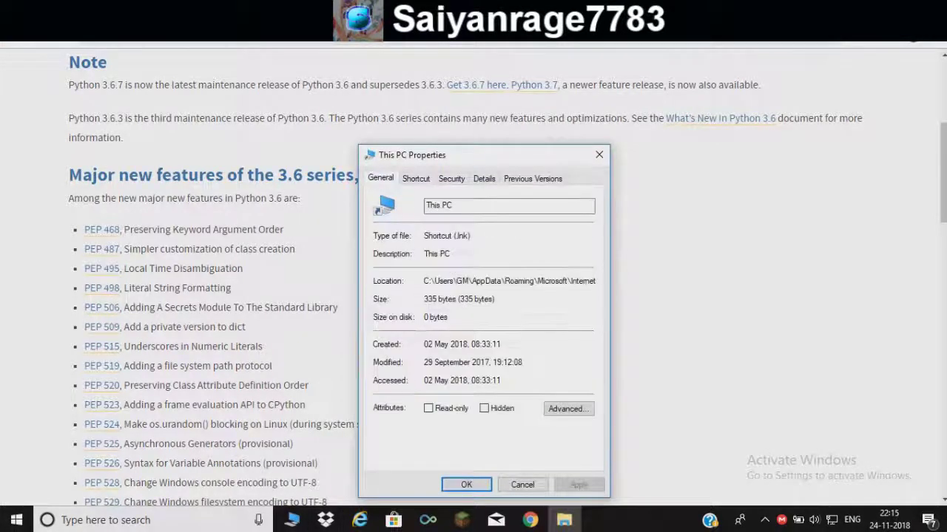
{"action": "key", "text": "ctrl+Tab"}
{"action": "key", "text": "ctrl+Tab"}
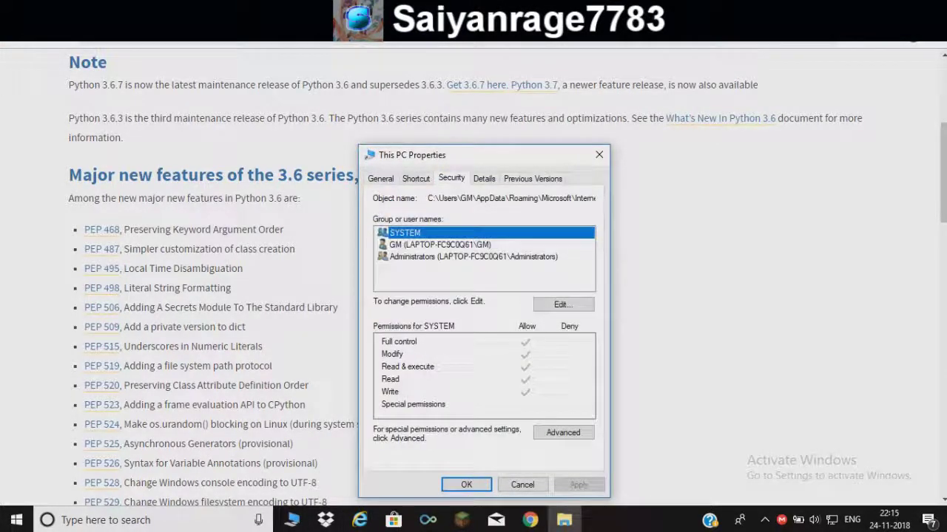
{"action": "key", "text": "ctrl+Tab"}
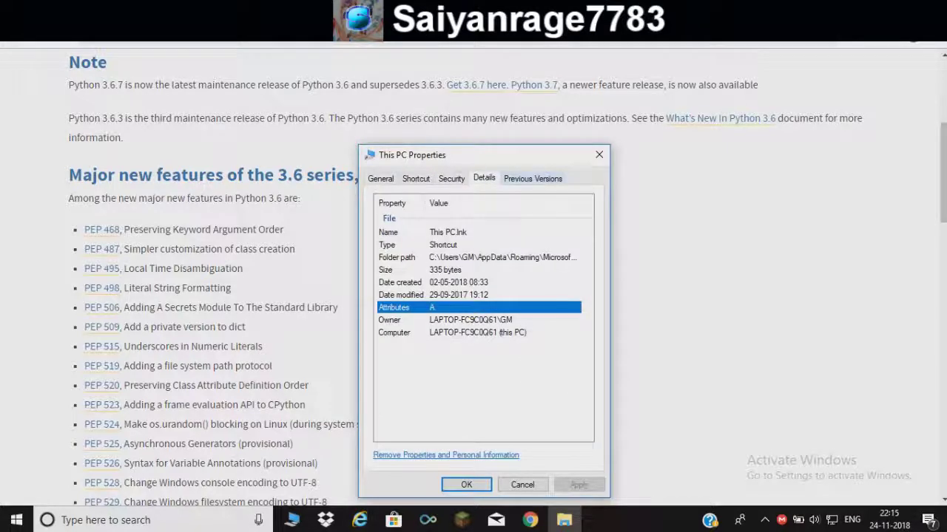
{"action": "key", "text": "ctrl+Tab"}
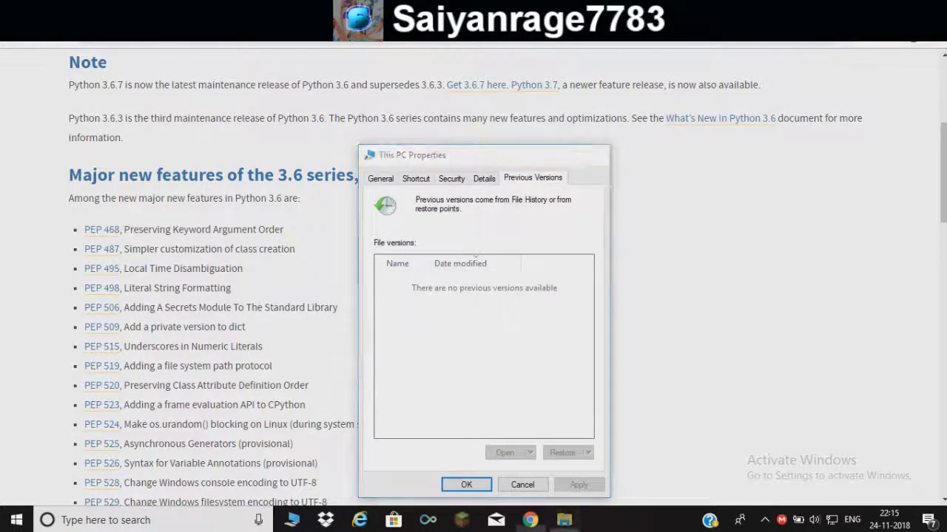
{"action": "key", "text": "Escape"}
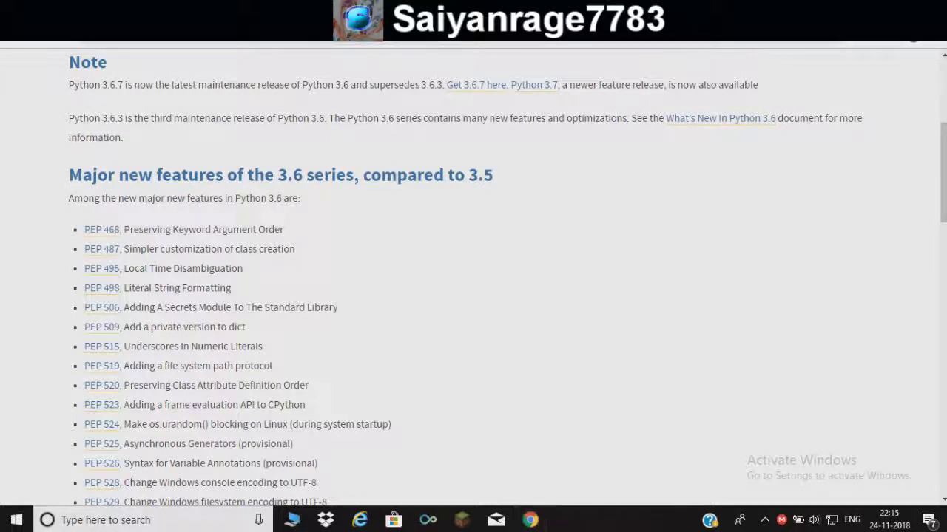
Check This PC's system properties for the 64-bit OS, then return to the Python 3.6.3 page
{"action": "key", "text": "super+e"}
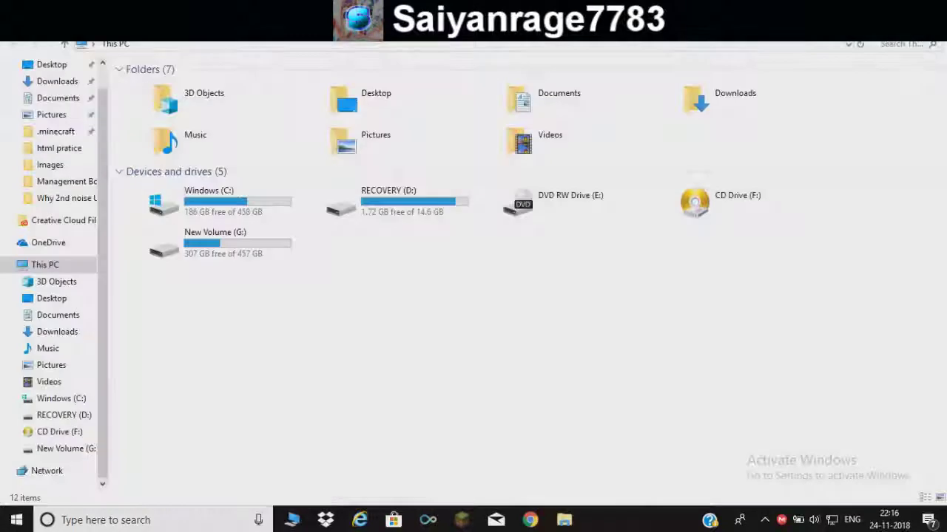
{"action": "key", "text": "shift+F10"}
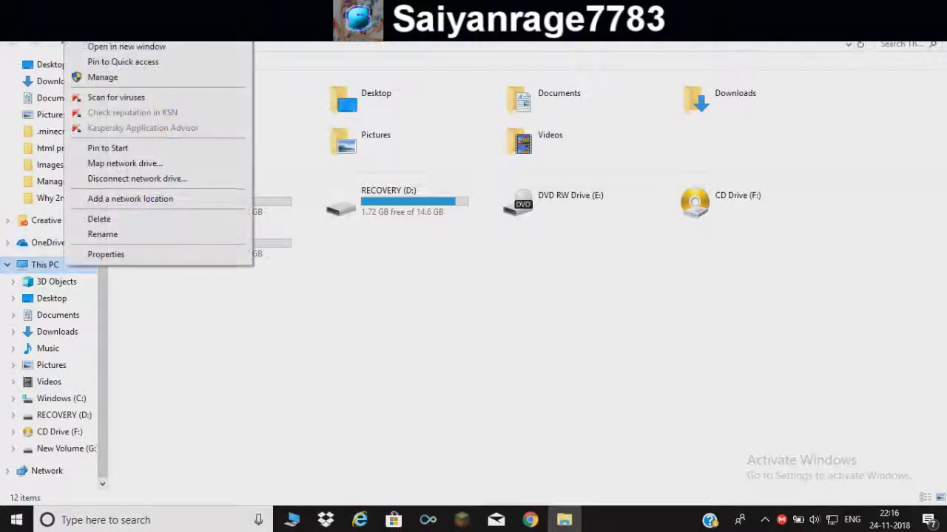
{"action": "key", "text": "Up"}
{"action": "key", "text": "Return"}
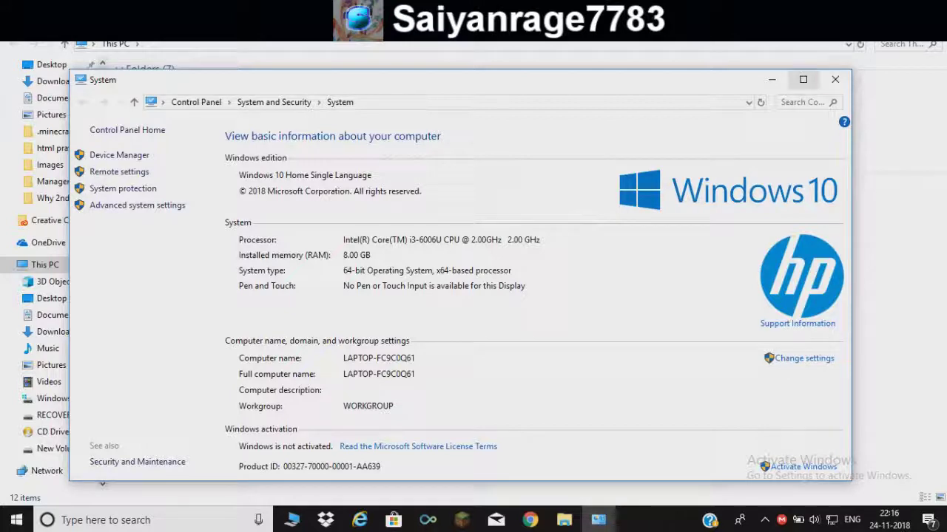
{"action": "left_click", "coordinate": [835, 79]}
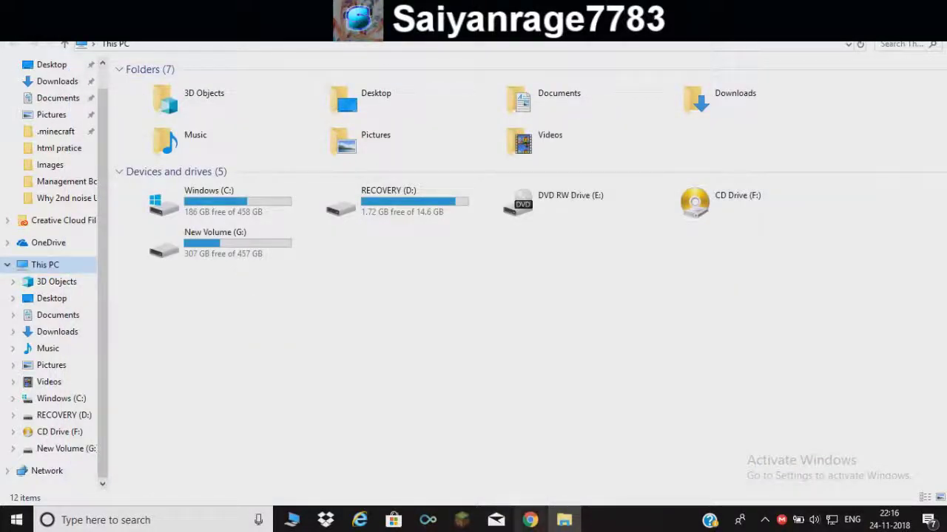
{"action": "left_click", "coordinate": [530, 520]}
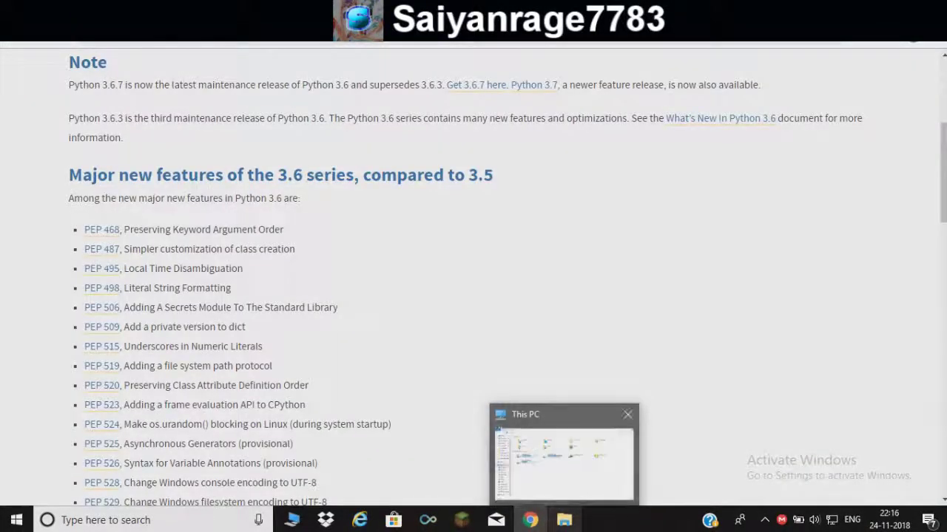
Download the Windows x86-64 executable installer from the Python 3.6.3 Files table
{"action": "scroll", "coordinate": [473, 274], "scroll_direction": "down", "scroll_amount": 3}
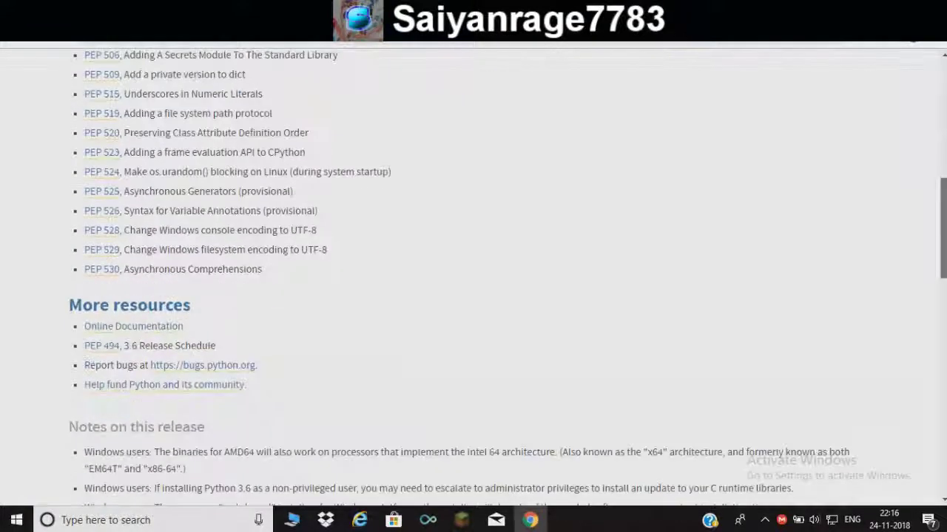
{"action": "scroll", "coordinate": [473, 273], "scroll_direction": "down", "scroll_amount": 3}
{"action": "scroll", "coordinate": [473, 274], "scroll_direction": "down", "scroll_amount": 3}
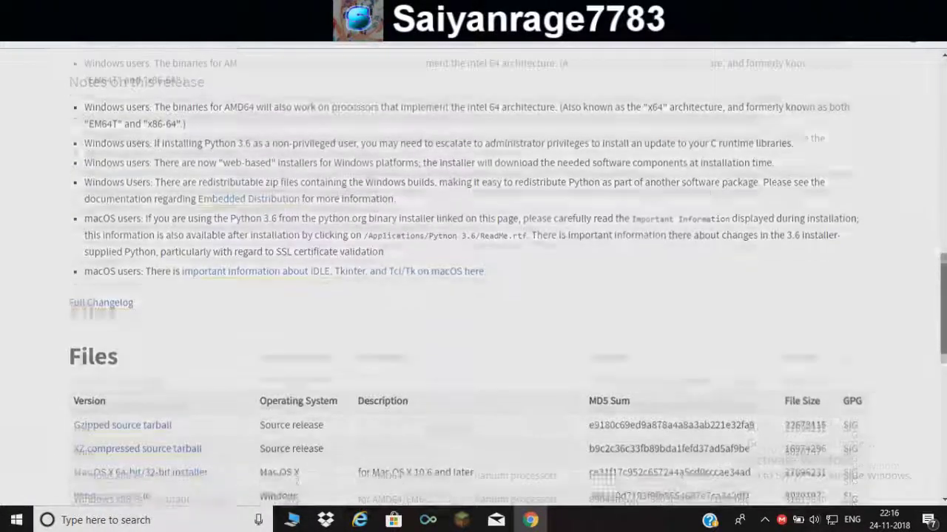
{"action": "scroll", "coordinate": [473, 274], "scroll_direction": "down", "scroll_amount": 1}
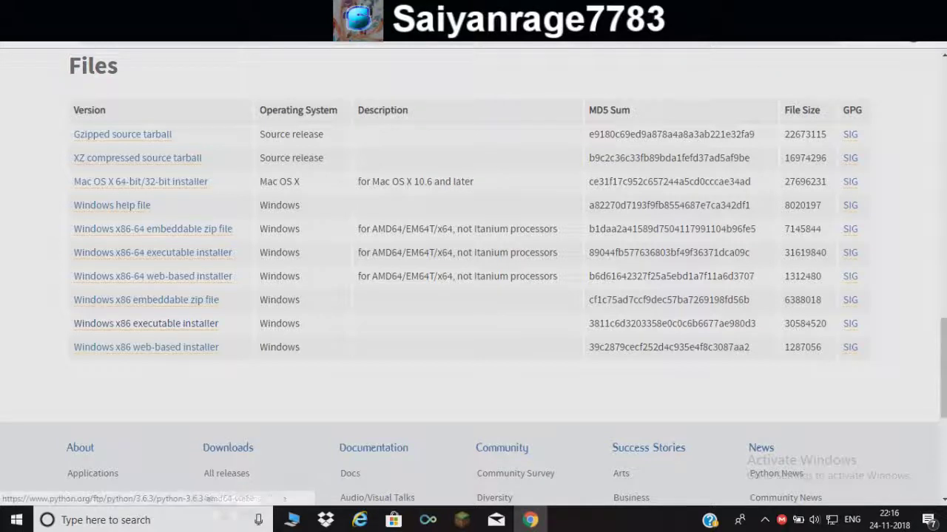
{"action": "left_click", "coordinate": [145, 323]}
{"action": "left_click", "coordinate": [152, 252]}
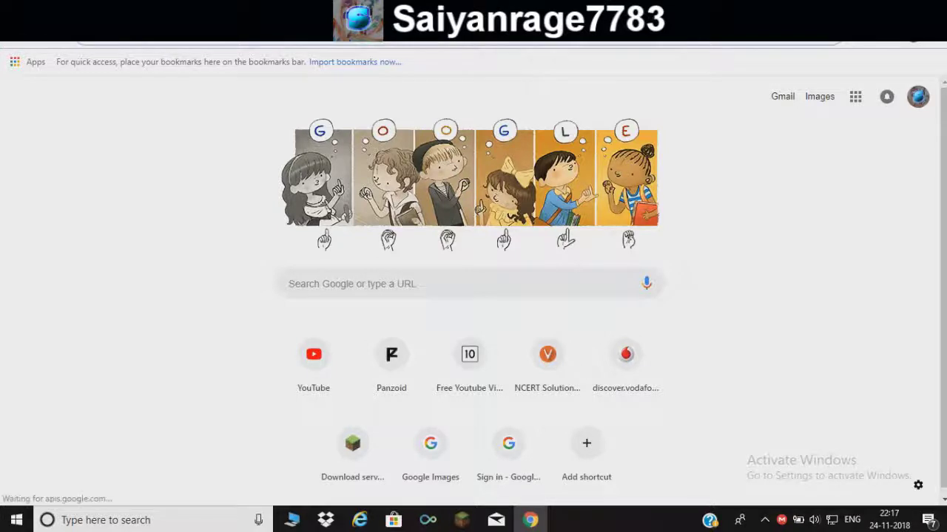
Search Google for 'Visual Basic', then refine the query to 'visual code studio'
{"action": "type", "text": "Vi"}
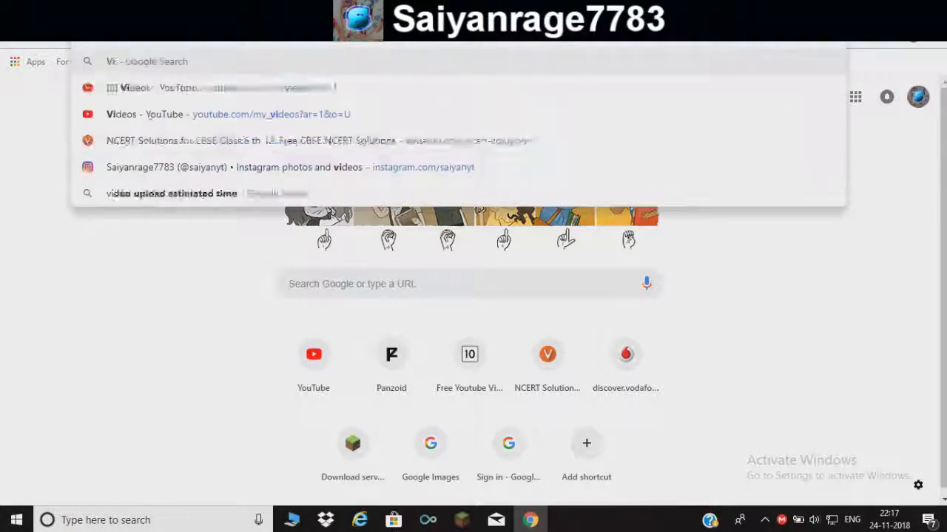
{"action": "type", "text": "sual"}
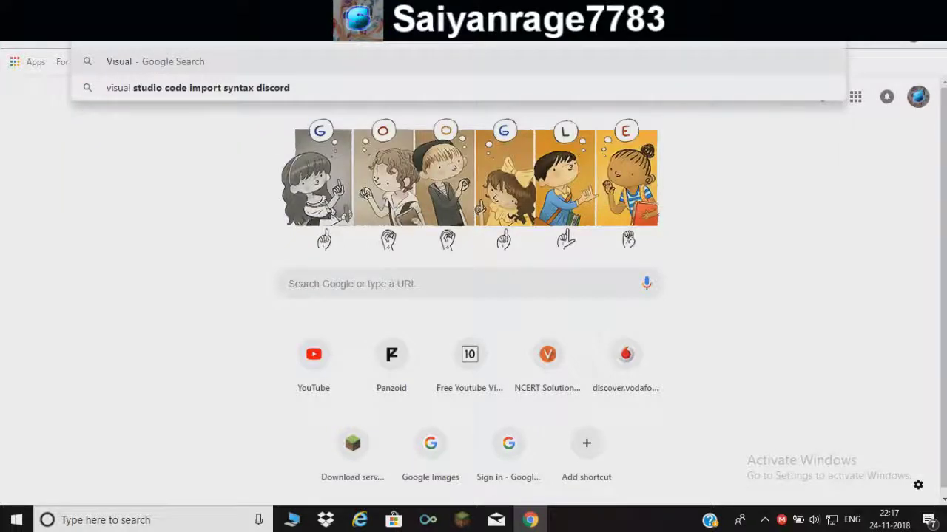
{"action": "type", "text": " Basic"}
{"action": "key", "text": "Return"}
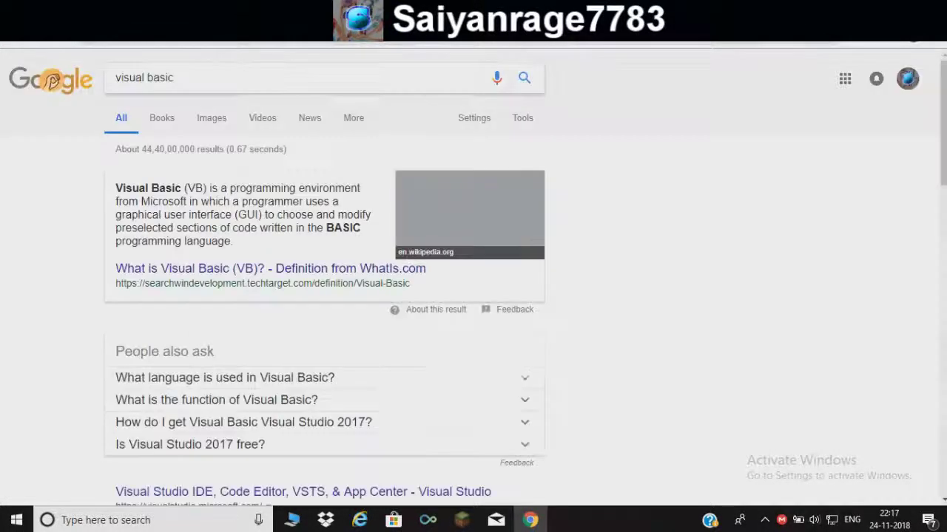
{"action": "left_click", "coordinate": [175, 78]}
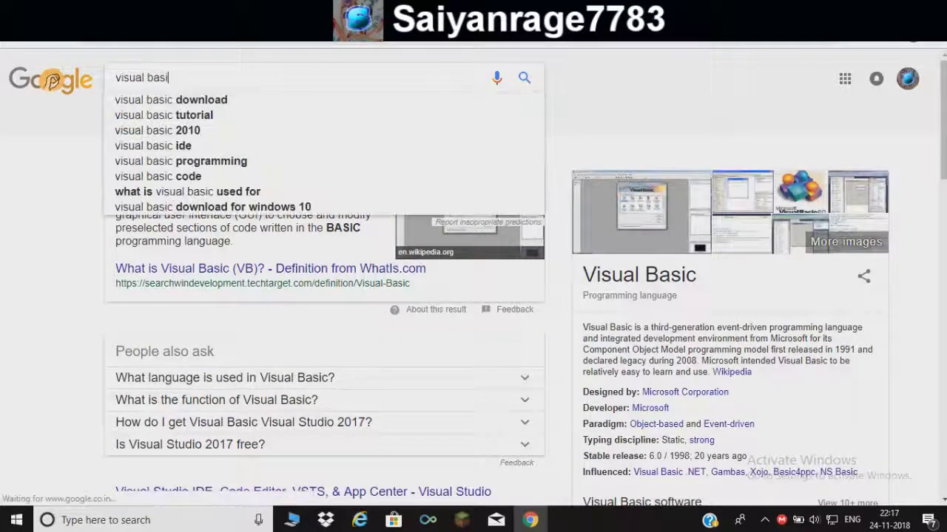
{"action": "key", "text": "BackSpace"}
{"action": "key", "text": "BackSpace"}
{"action": "key", "text": "BackSpace"}
{"action": "key", "text": "BackSpace"}
{"action": "key", "text": "BackSpace"}
{"action": "type", "text": "code s"}
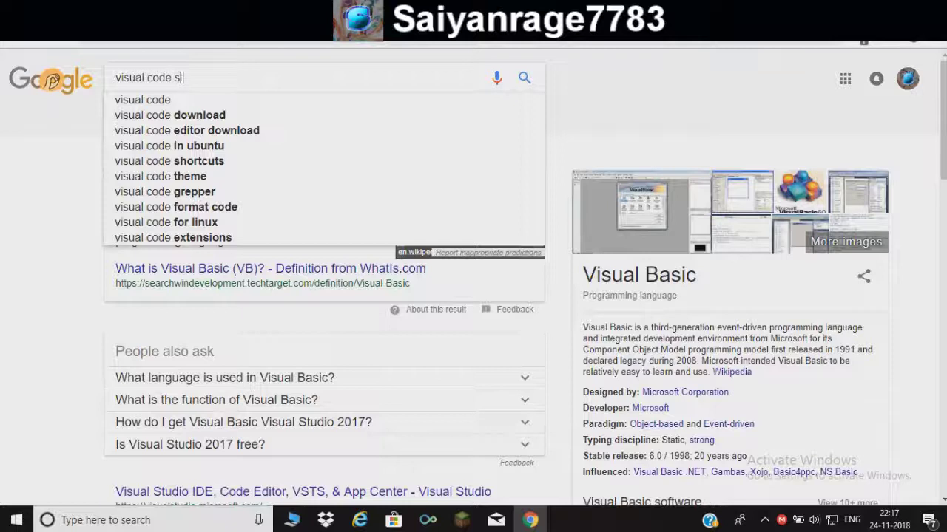
{"action": "type", "text": "tudio"}
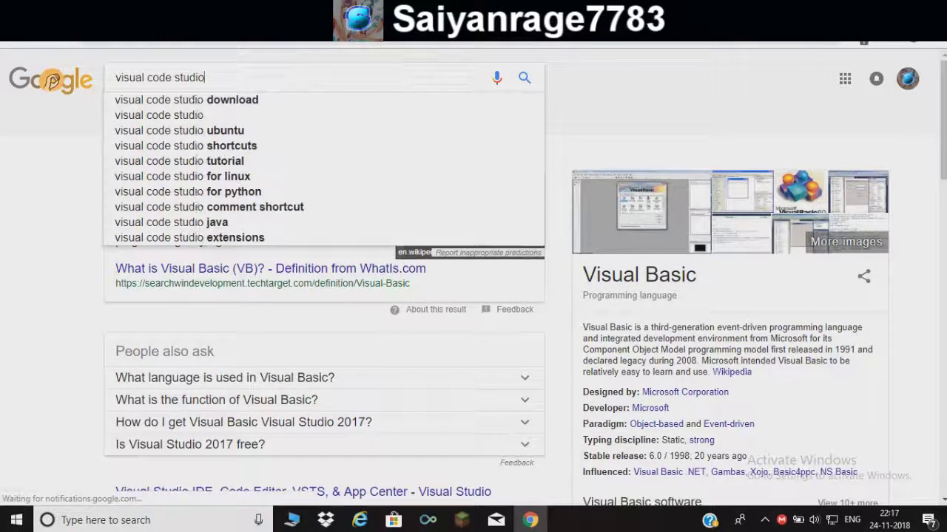
{"action": "key", "text": "Return"}
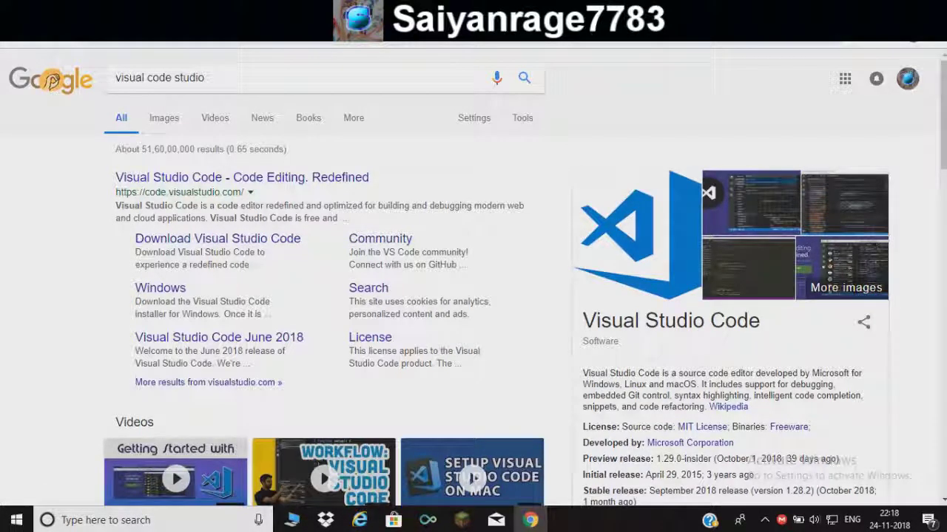
Browse the Visual Studio Code download page, then open a new blank tab
{"action": "left_click", "coordinate": [52, 80]}
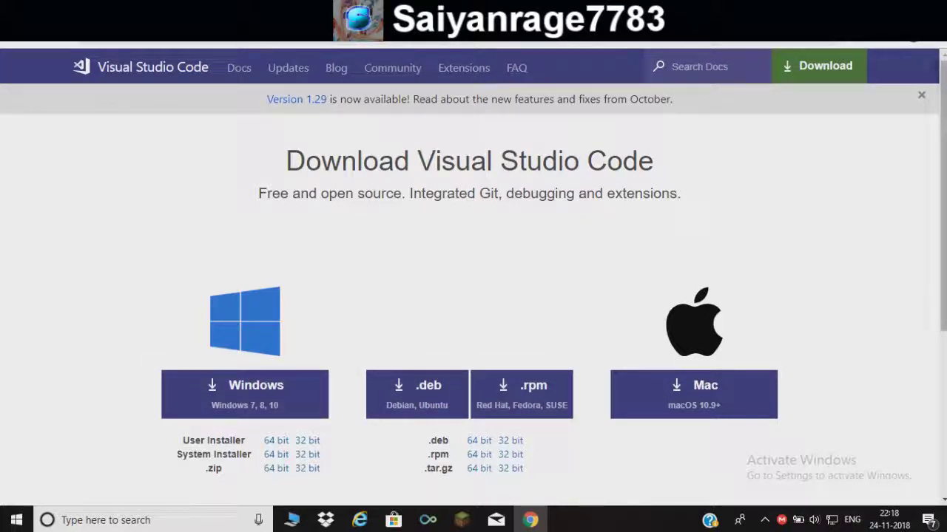
{"action": "scroll", "coordinate": [473, 296], "scroll_direction": "down", "scroll_amount": 3}
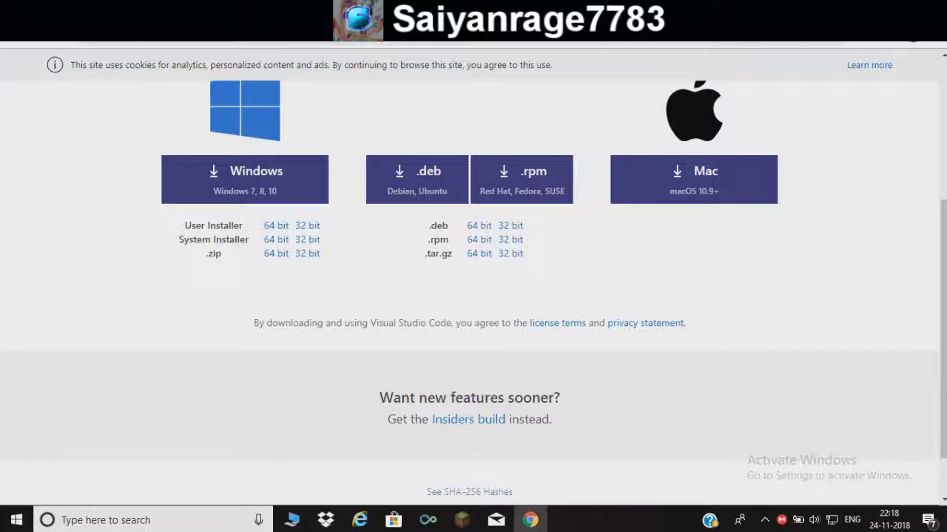
{"action": "key", "text": "ctrl+t"}
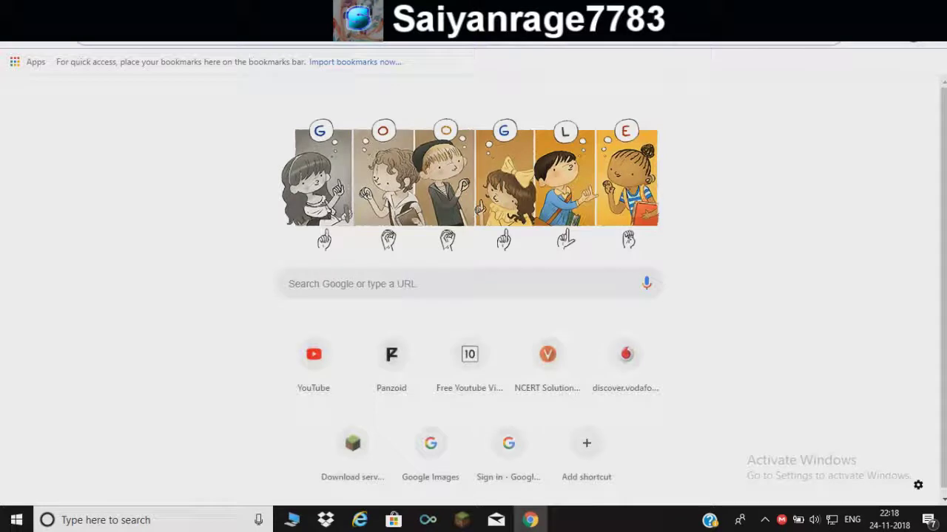
Go to discordapp.com and open the Developer Portal from the Developers menu
{"action": "type", "text": "di"}
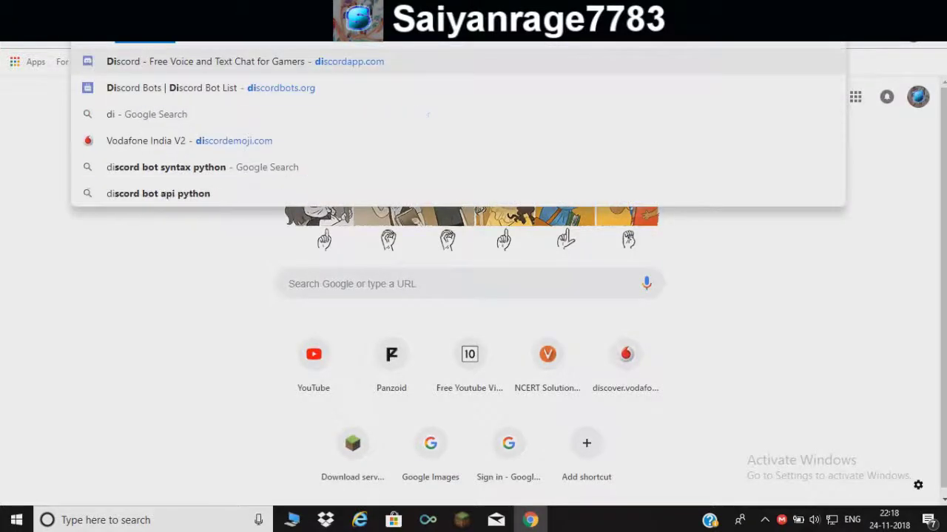
{"action": "key", "text": "Return"}
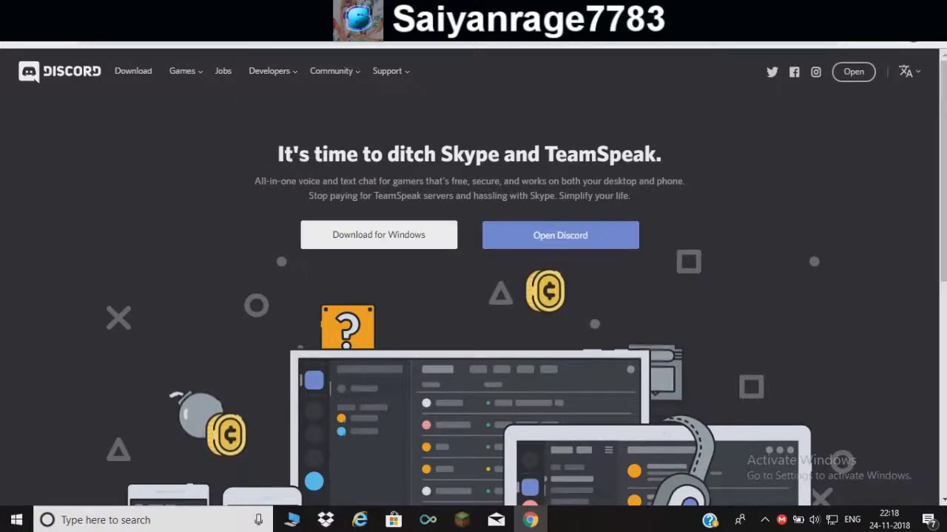
{"action": "mouse_move", "coordinate": [269, 71]}
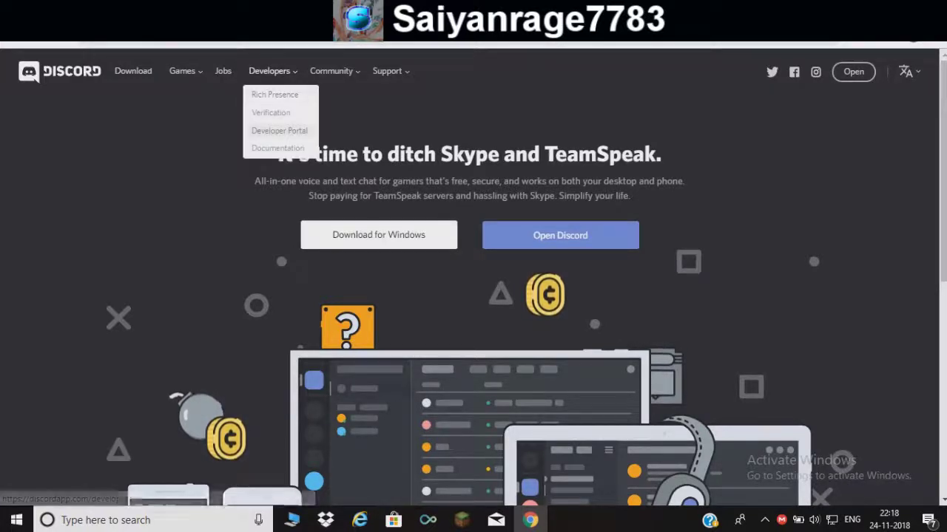
{"action": "left_click", "coordinate": [278, 131]}
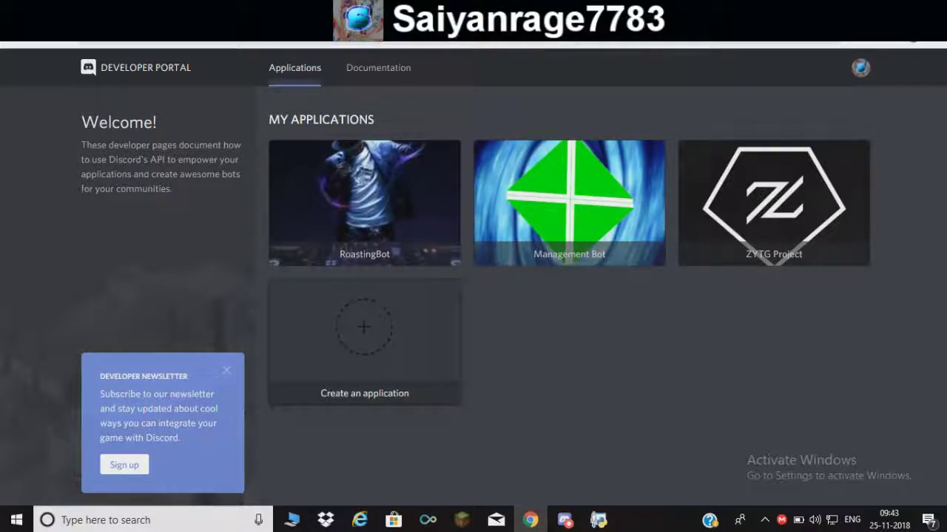
Start a new Discord application from the Create an application card
{"action": "left_click", "coordinate": [363, 327]}
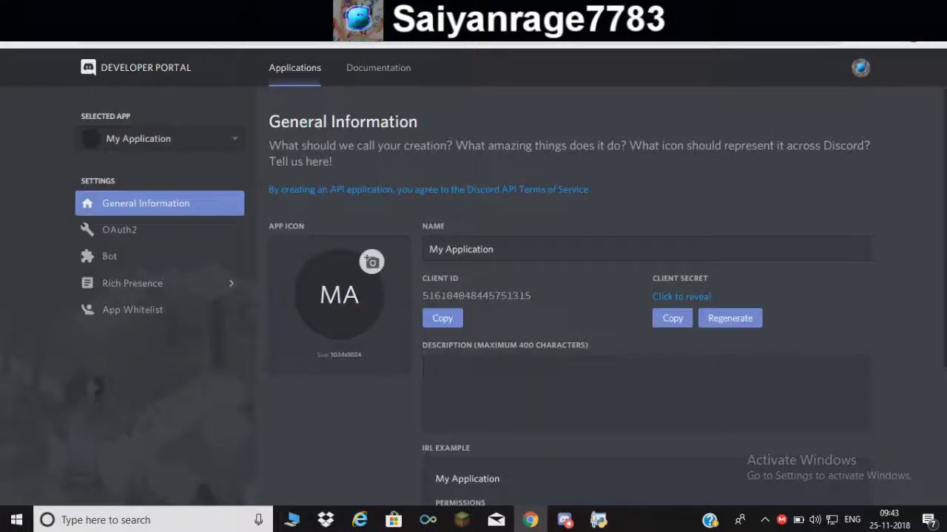
Rename the application to 'Lol bot' and save the change
{"action": "scroll", "coordinate": [592, 295], "scroll_direction": "down", "scroll_amount": 2}
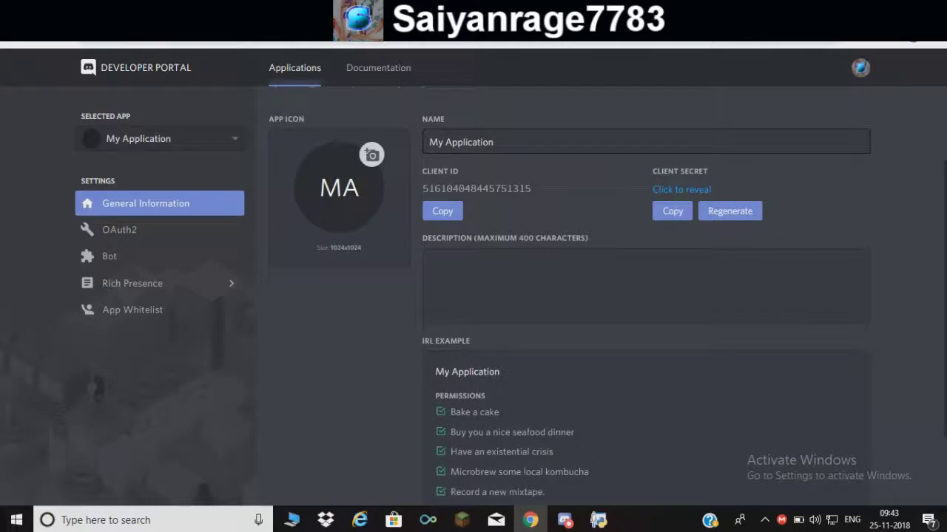
{"action": "left_click", "coordinate": [494, 142]}
{"action": "key", "text": "BackSpace"}
{"action": "key", "text": "BackSpace"}
{"action": "key", "text": "BackSpace"}
{"action": "key", "text": "BackSpace"}
{"action": "key", "text": "BackSpace"}
{"action": "key", "text": "BackSpace"}
{"action": "key", "text": "BackSpace"}
{"action": "key", "text": "BackSpace"}
{"action": "key", "text": "BackSpace"}
{"action": "key", "text": "BackSpace"}
{"action": "key", "text": "BackSpace"}
{"action": "key", "text": "BackSpace"}
{"action": "key", "text": "BackSpace"}
{"action": "key", "text": "BackSpace"}
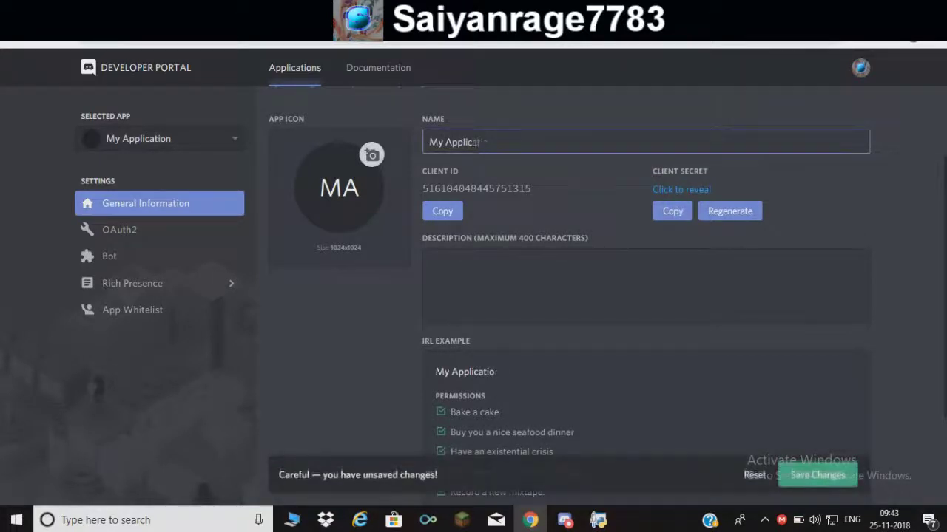
{"action": "type", "text": "Lol bot"}
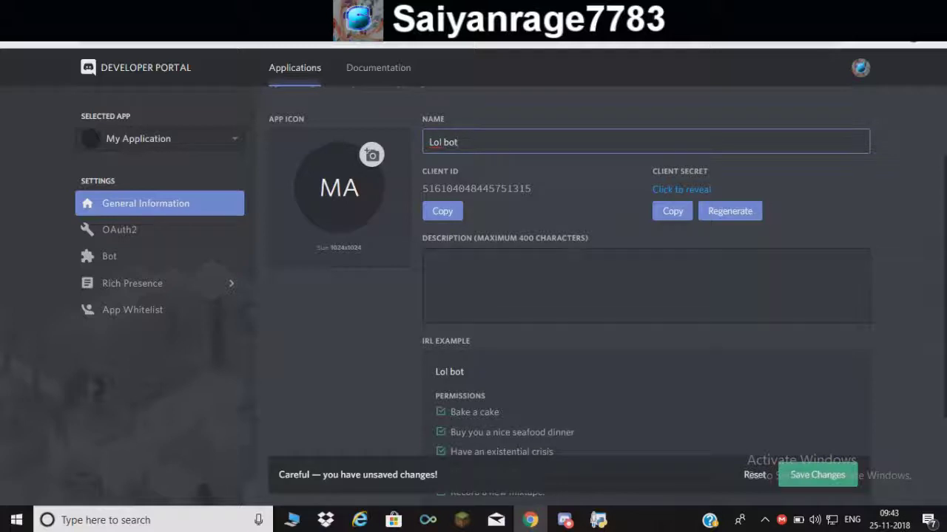
{"action": "left_click", "coordinate": [817, 475]}
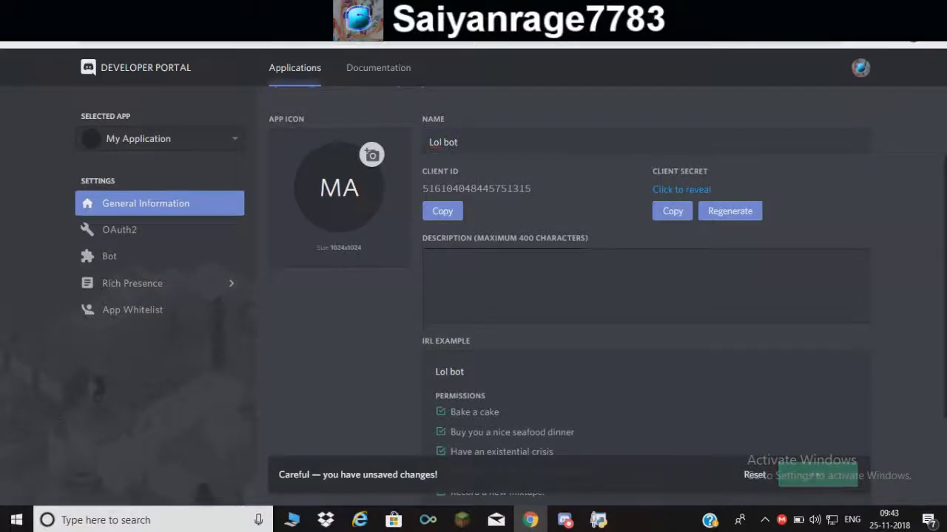
Give the application the description 'Makes funny jokes' and save it
{"action": "left_click", "coordinate": [431, 264]}
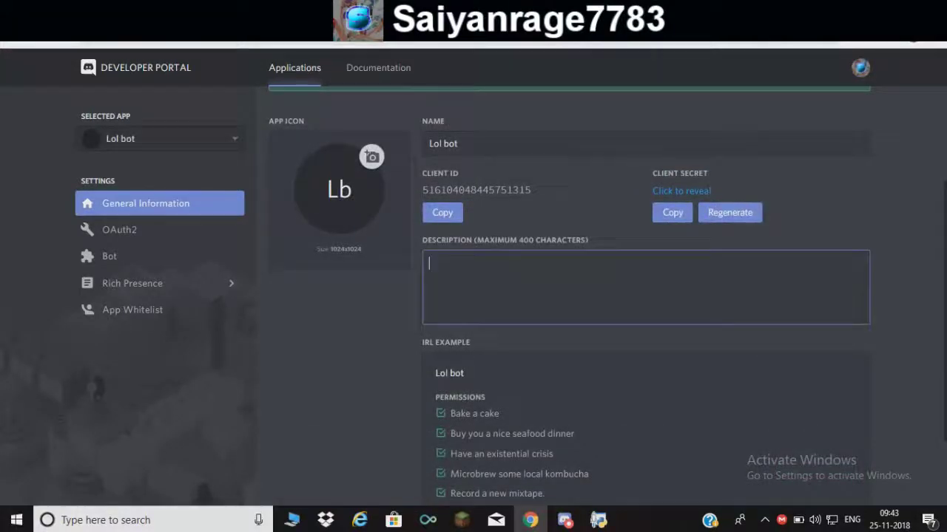
{"action": "type", "text": "kjafljebfl"}
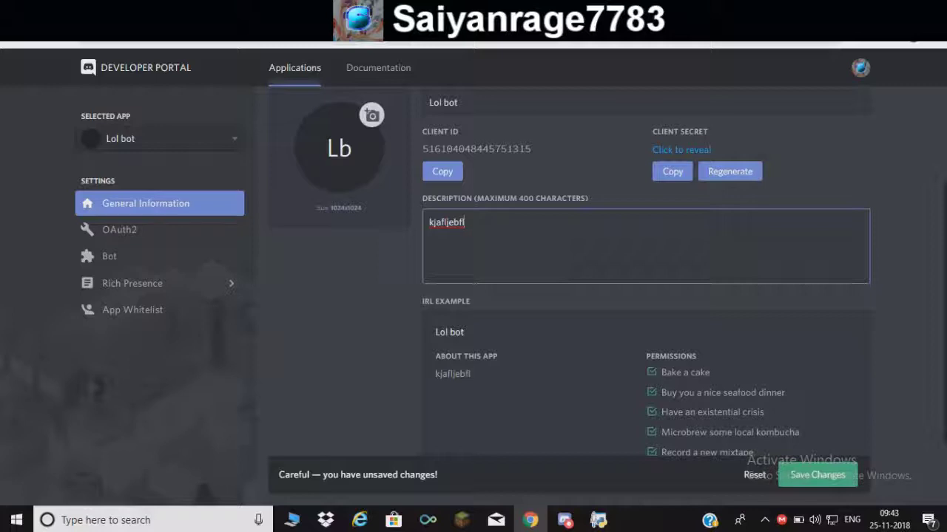
{"action": "key", "text": "BackSpace"}
{"action": "key", "text": "BackSpace"}
{"action": "key", "text": "BackSpace"}
{"action": "key", "text": "BackSpace"}
{"action": "key", "text": "BackSpace"}
{"action": "key", "text": "BackSpace"}
{"action": "key", "text": "BackSpace"}
{"action": "key", "text": "BackSpace"}
{"action": "key", "text": "BackSpace"}
{"action": "key", "text": "BackSpace"}
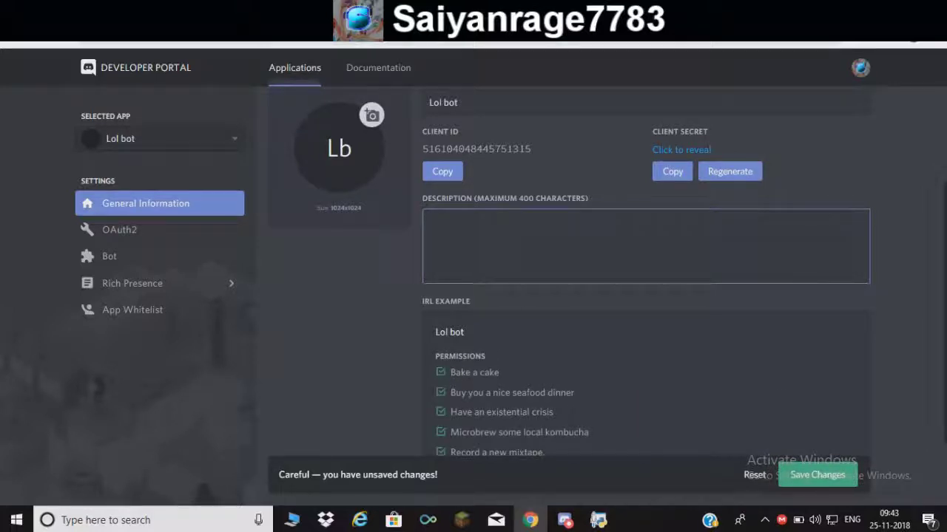
{"action": "type", "text": "Makes"}
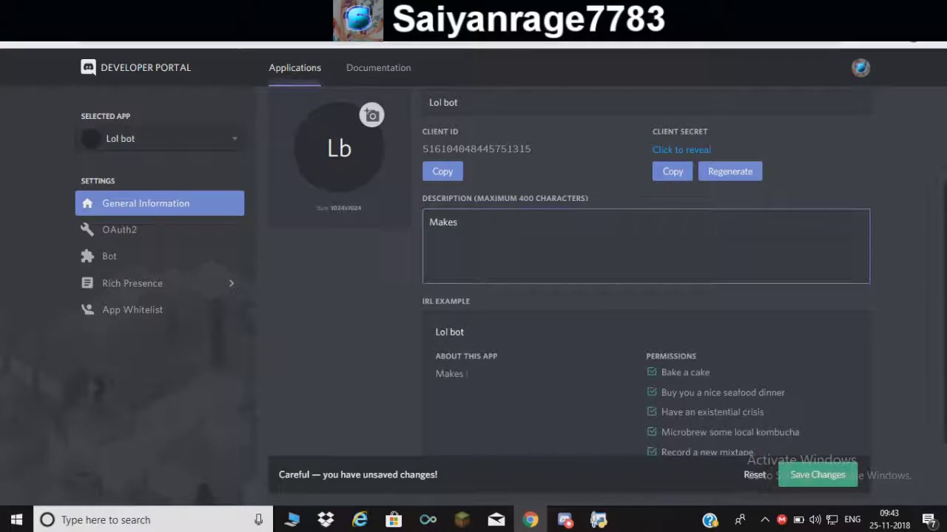
{"action": "type", "text": " funny jokes"}
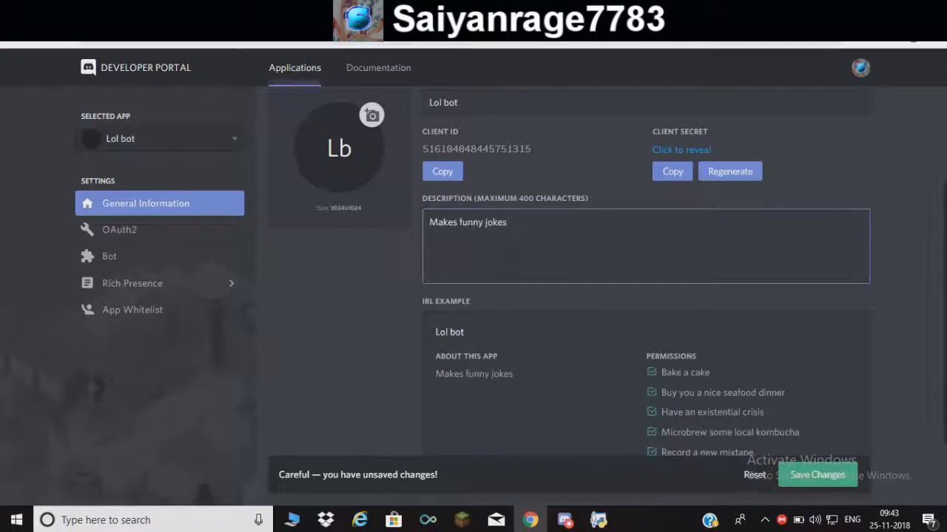
{"action": "left_click", "coordinate": [817, 475]}
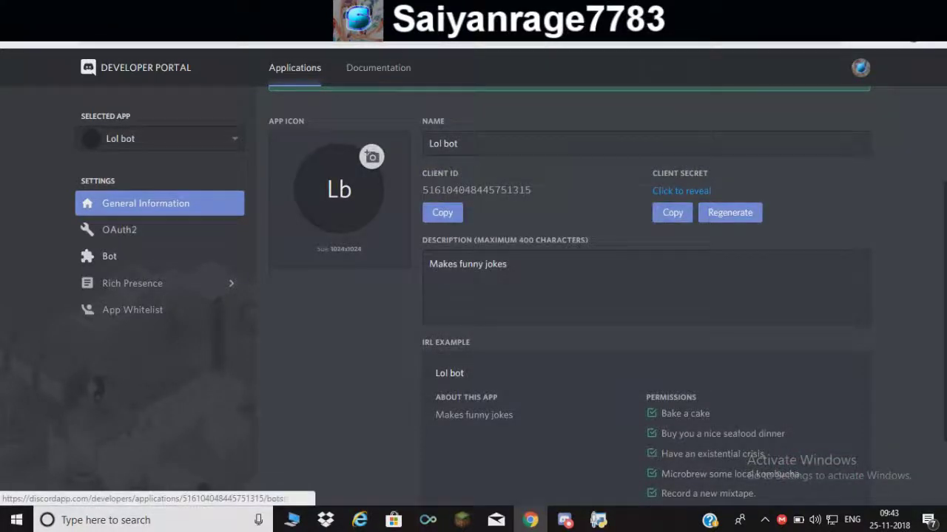
Add a bot user to Lol bot on the Bot page and confirm with 'Yes, do it!'
{"action": "left_click", "coordinate": [119, 229]}
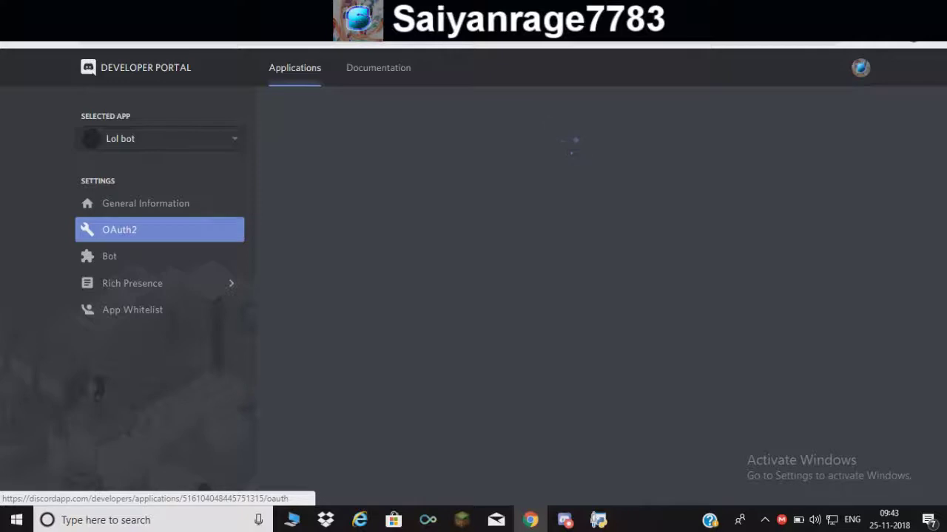
{"action": "left_click", "coordinate": [110, 256]}
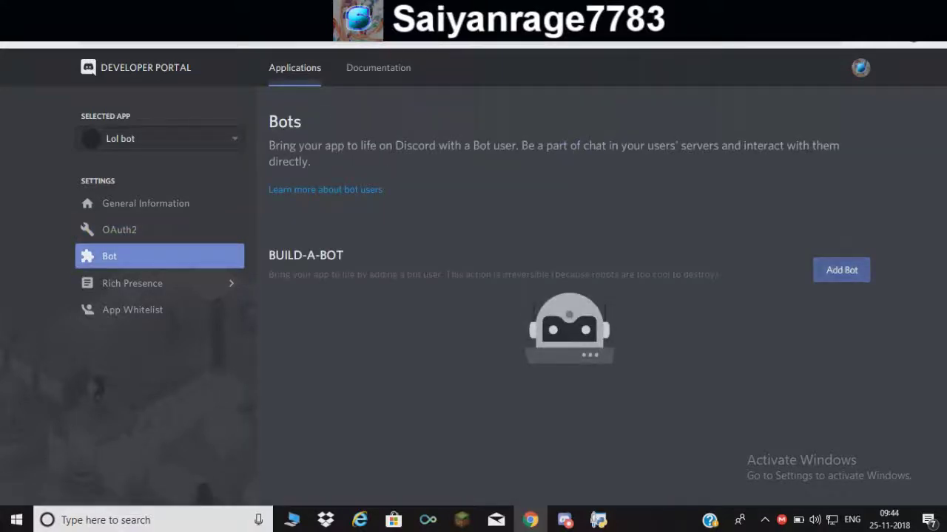
{"action": "left_click", "coordinate": [842, 270]}
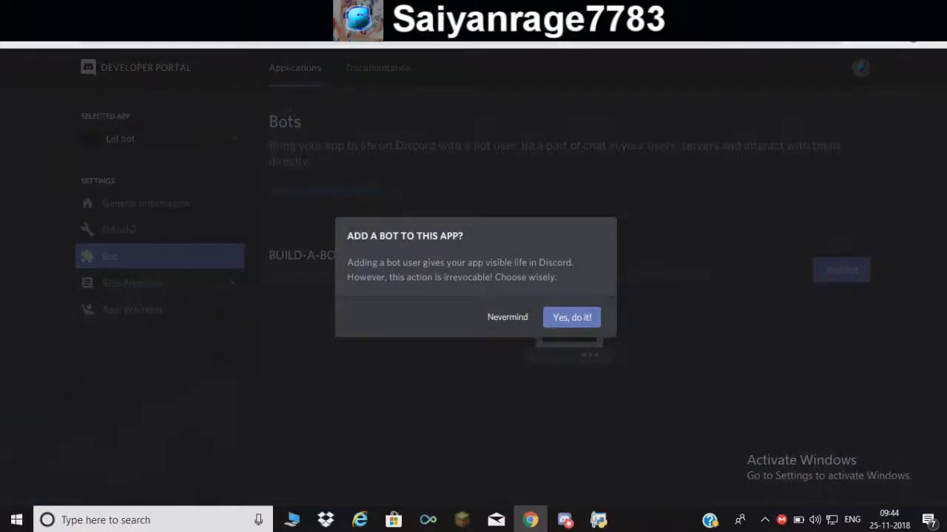
{"action": "left_click", "coordinate": [571, 317]}
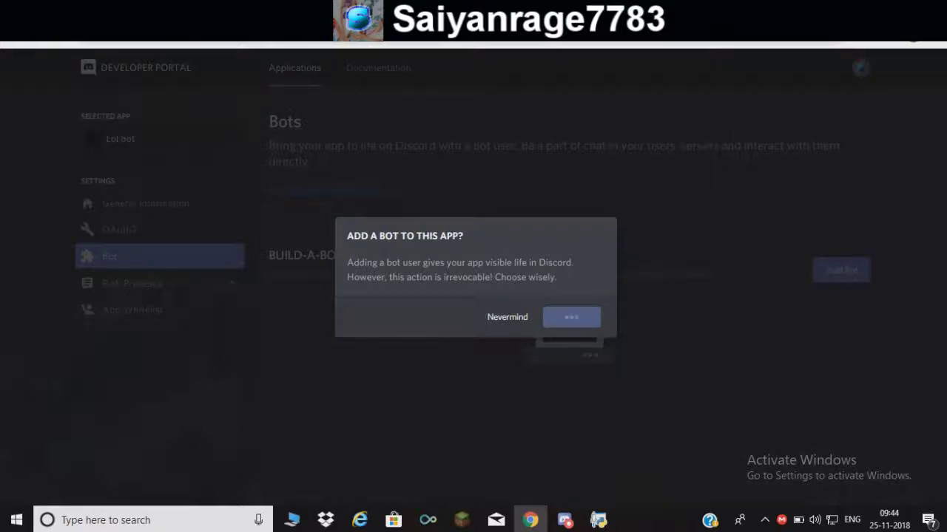
Capitalise the bot's username to 'Lol Bot' and save the change
{"action": "scroll", "coordinate": [569, 296], "scroll_direction": "down", "scroll_amount": 2}
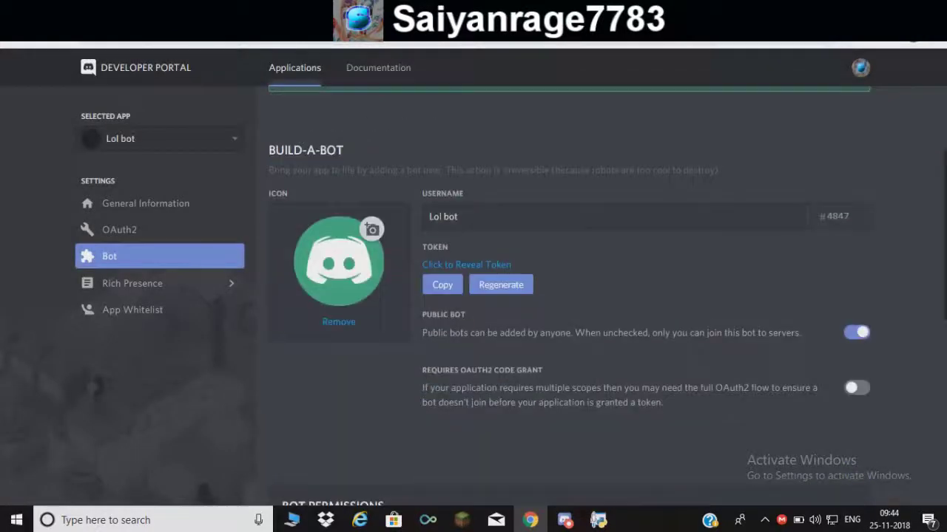
{"action": "left_click", "coordinate": [457, 216]}
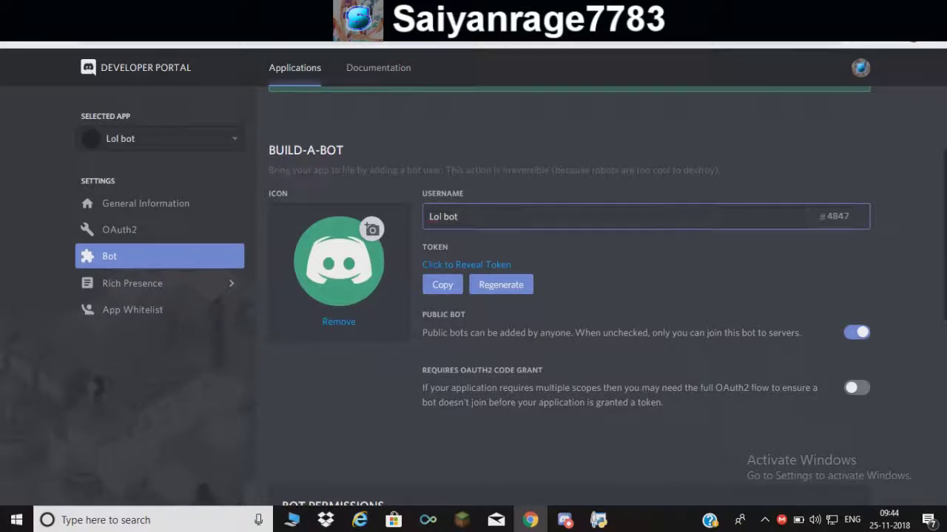
{"action": "key", "text": "Left"}
{"action": "key", "text": "Left"}
{"action": "key", "text": "BackSpace"}
{"action": "type", "text": "B"}
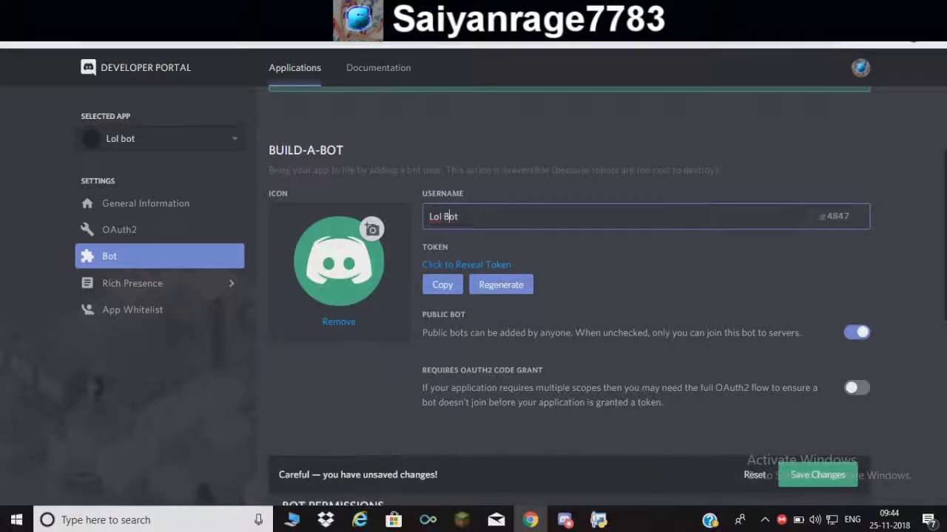
{"action": "left_click", "coordinate": [818, 474]}
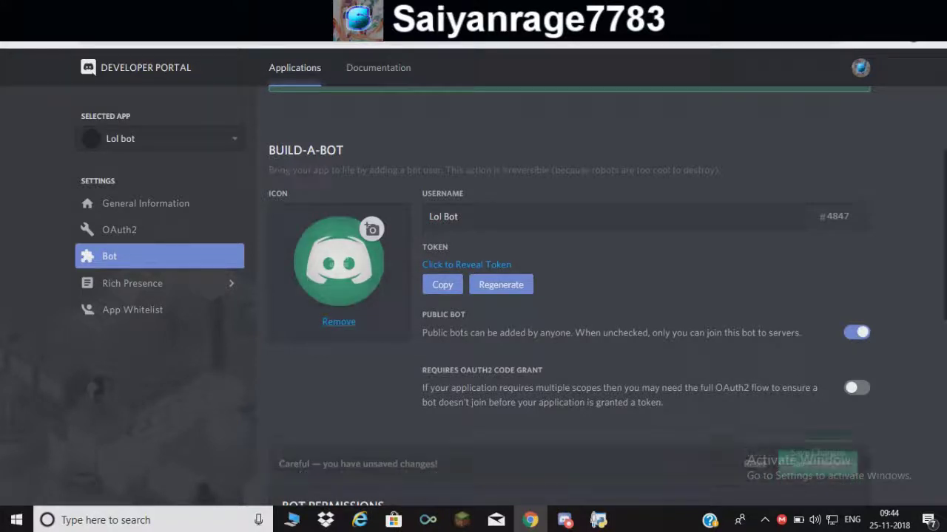
Open and cancel the avatar image picker, keeping the default icon, and return to the Bot page
{"action": "left_click", "coordinate": [145, 204]}
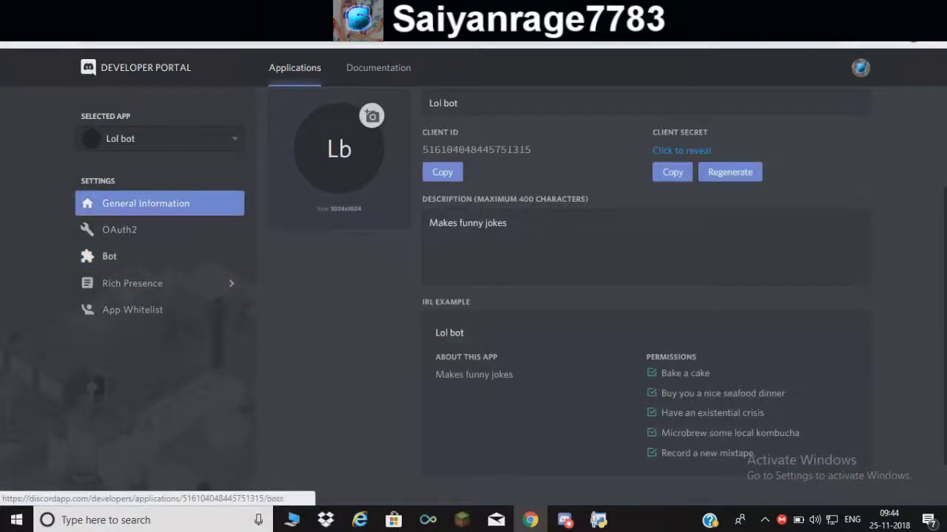
{"action": "left_click", "coordinate": [109, 256]}
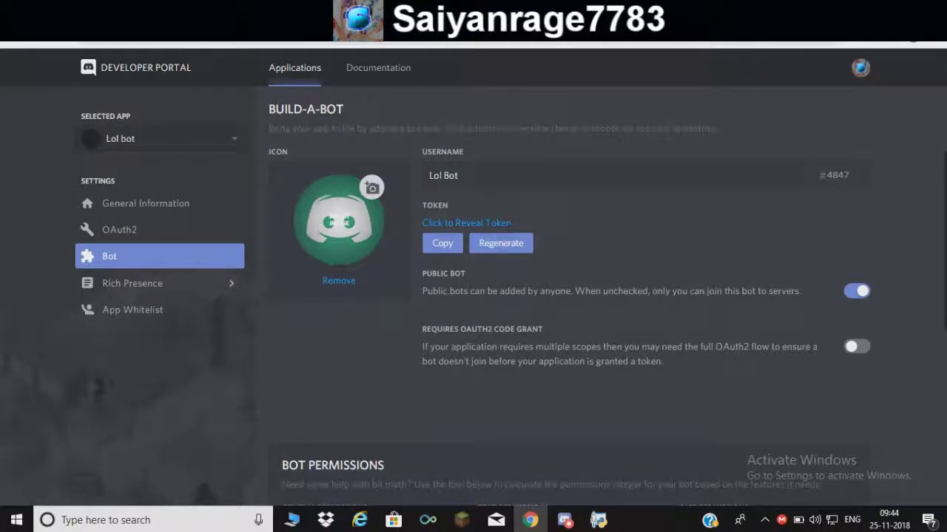
{"action": "left_click", "coordinate": [339, 222]}
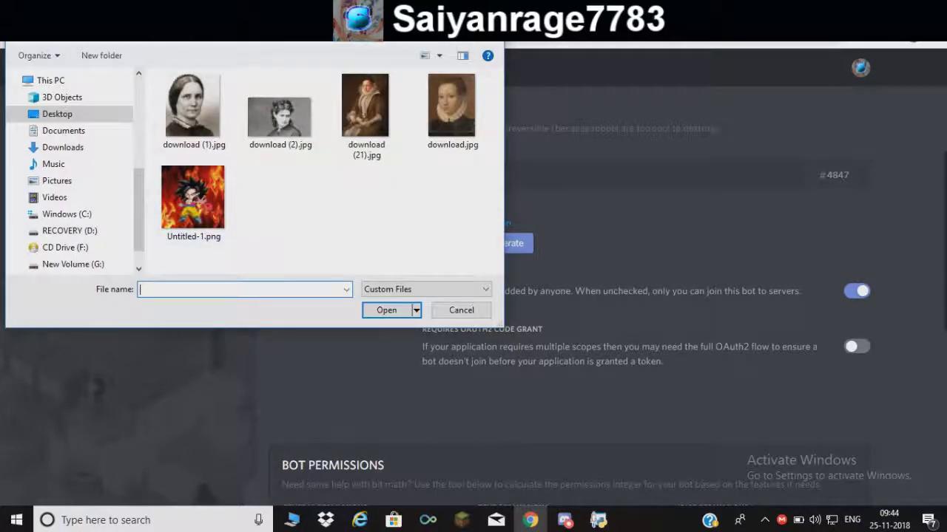
{"action": "key", "text": "Escape"}
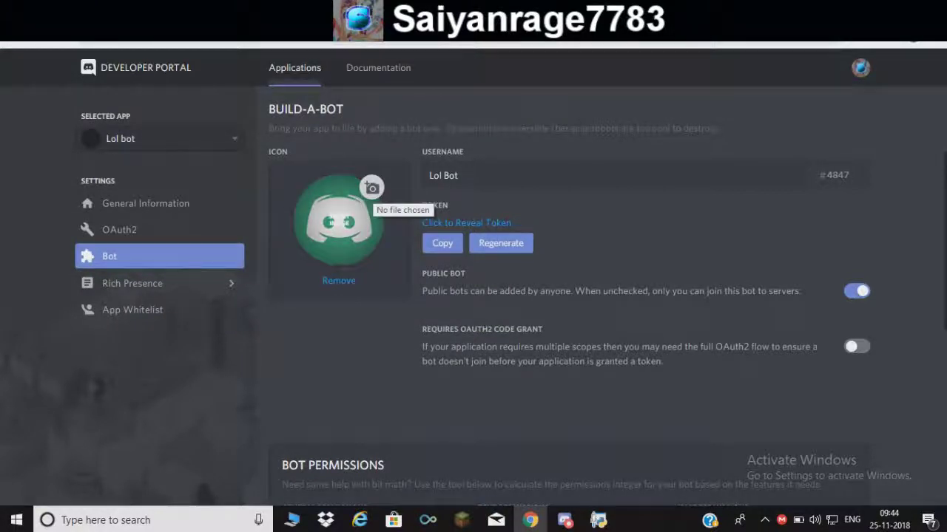
{"action": "left_click", "coordinate": [133, 310]}
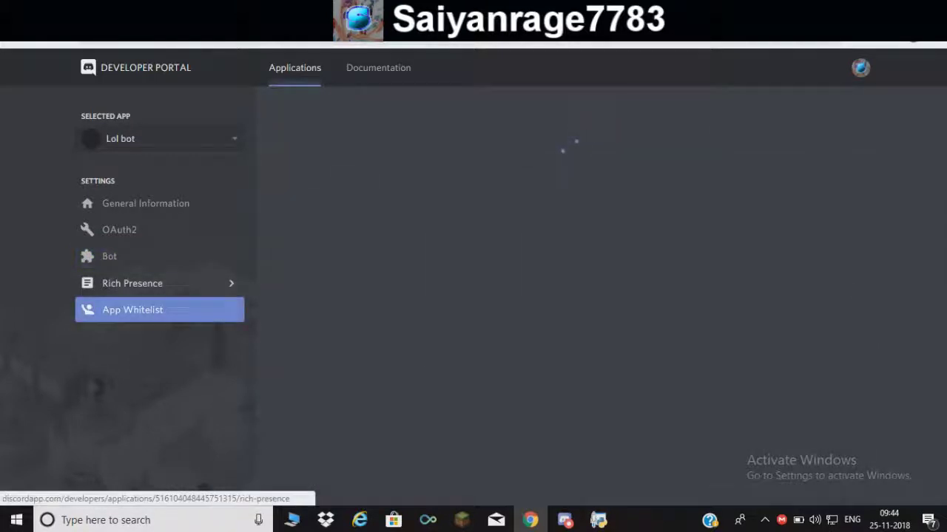
{"action": "left_click", "coordinate": [118, 256]}
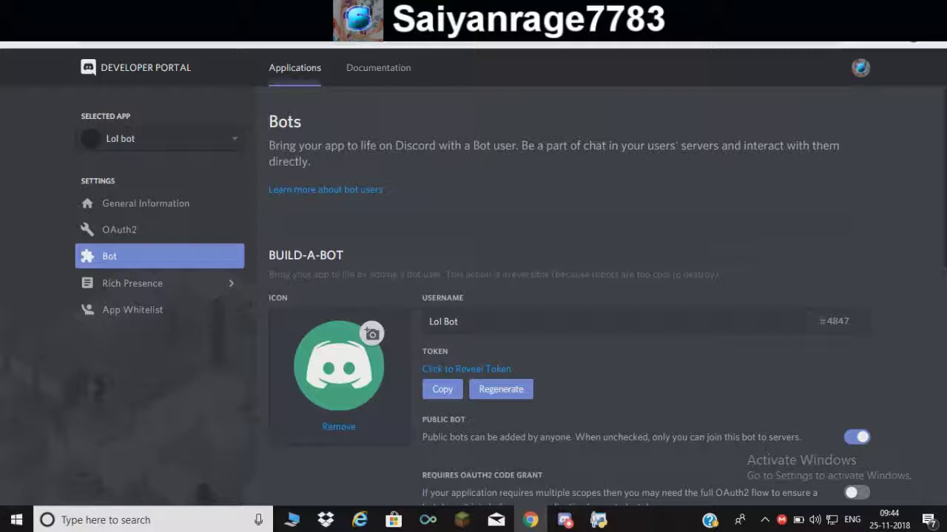
Scroll down to Bot Permissions and toggle the Administrator checkbox on and off
{"action": "scroll", "coordinate": [562, 296], "scroll_direction": "down", "scroll_amount": 7}
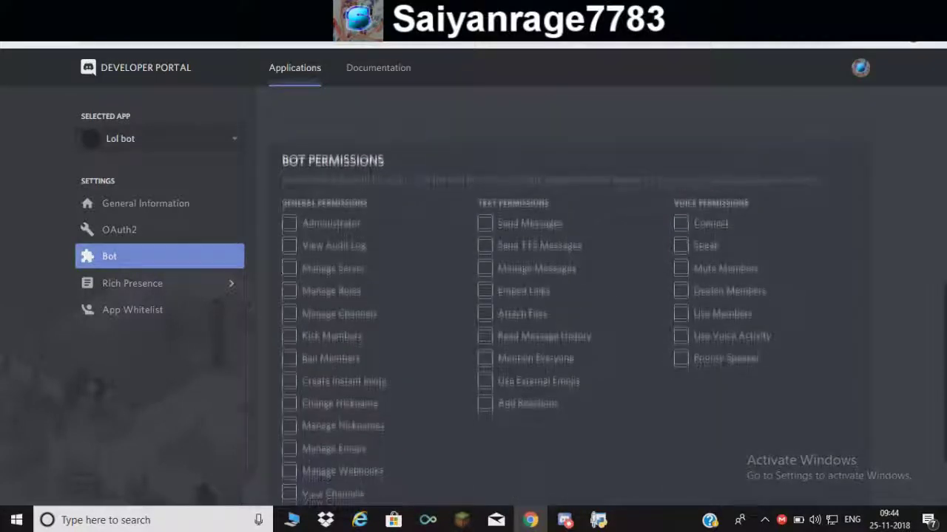
{"action": "scroll", "coordinate": [562, 296], "scroll_direction": "down", "scroll_amount": 2}
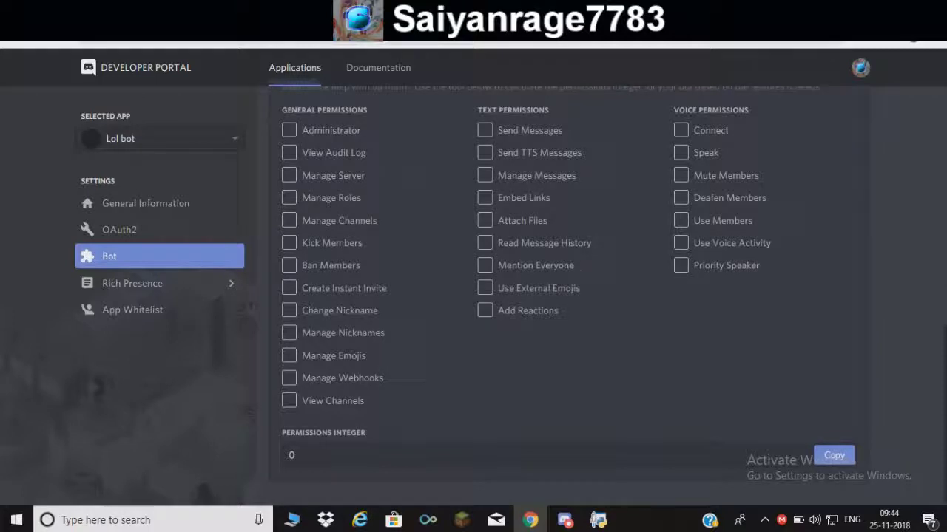
{"action": "scroll", "coordinate": [563, 296], "scroll_direction": "up", "scroll_amount": 3}
{"action": "scroll", "coordinate": [562, 296], "scroll_direction": "down", "scroll_amount": 2}
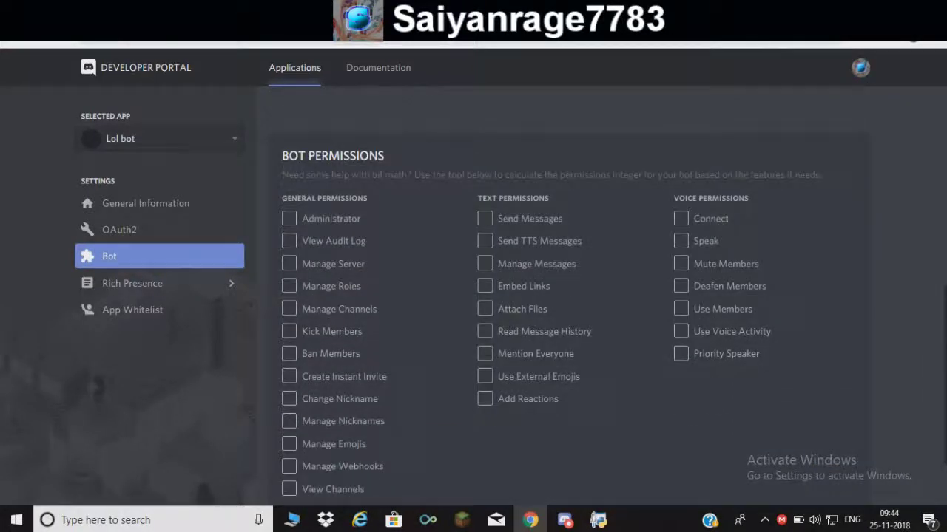
{"action": "scroll", "coordinate": [562, 296], "scroll_direction": "down", "scroll_amount": 1}
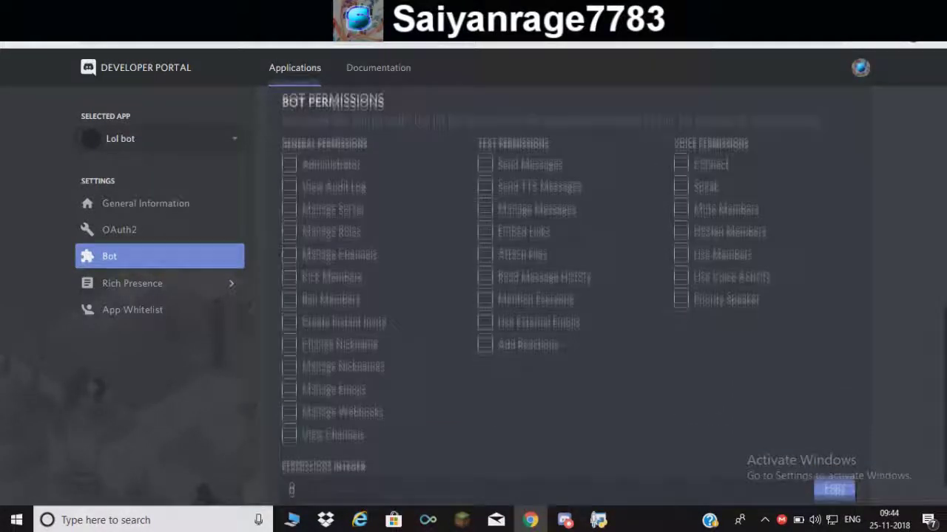
{"action": "scroll", "coordinate": [562, 296], "scroll_direction": "down", "scroll_amount": 1}
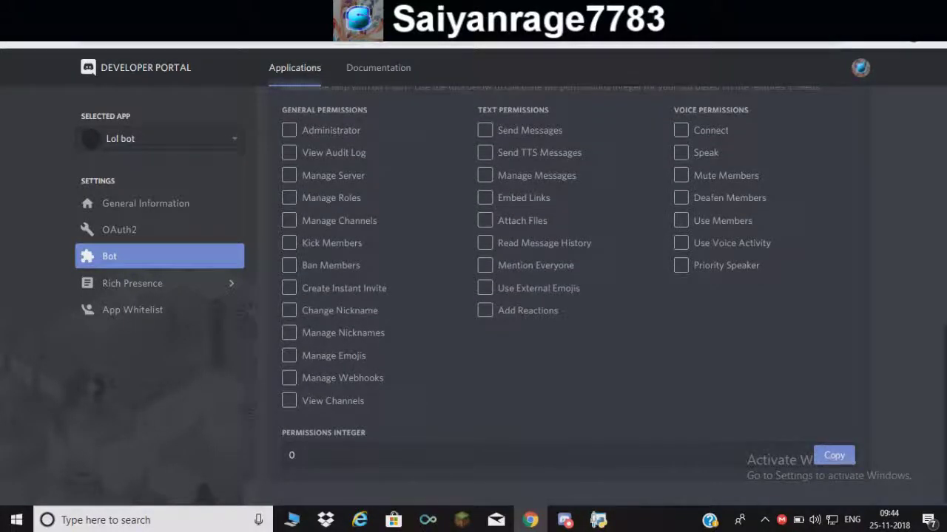
{"action": "left_click", "coordinate": [288, 130]}
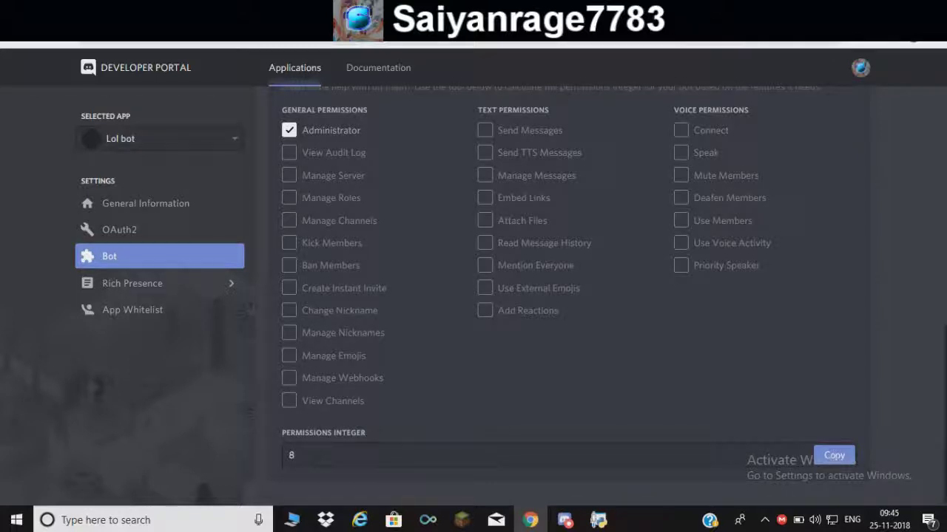
{"action": "left_click", "coordinate": [288, 130]}
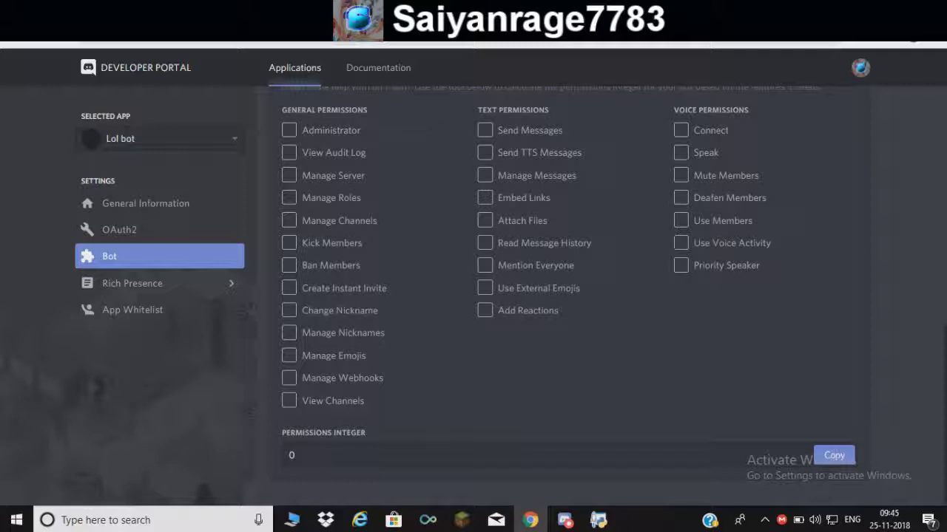
Tick and untick Priority Speaker, Use Members and Read Message History, then re-check only Administrator
{"action": "left_click", "coordinate": [680, 265]}
{"action": "left_click", "coordinate": [680, 221]}
{"action": "left_click", "coordinate": [485, 243]}
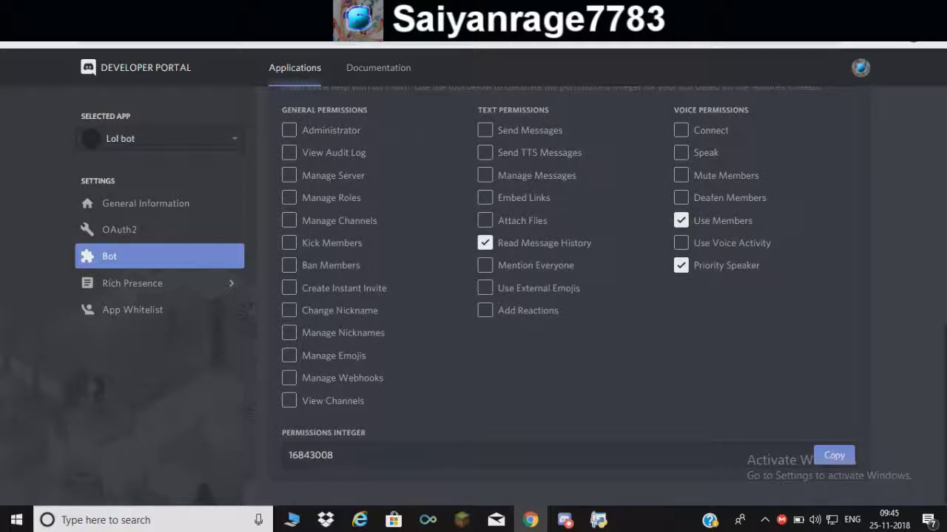
{"action": "left_click", "coordinate": [680, 221]}
{"action": "left_click", "coordinate": [680, 265]}
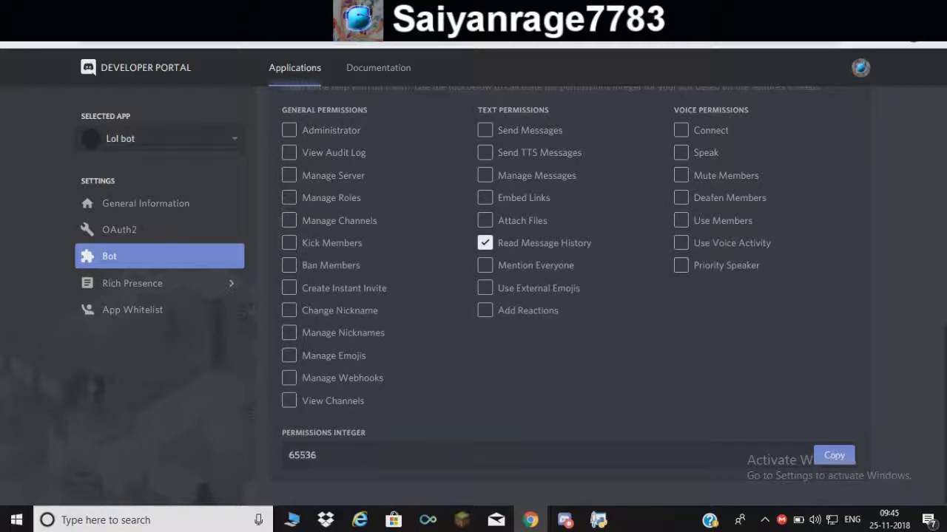
{"action": "left_click", "coordinate": [485, 243]}
{"action": "left_click", "coordinate": [289, 130]}
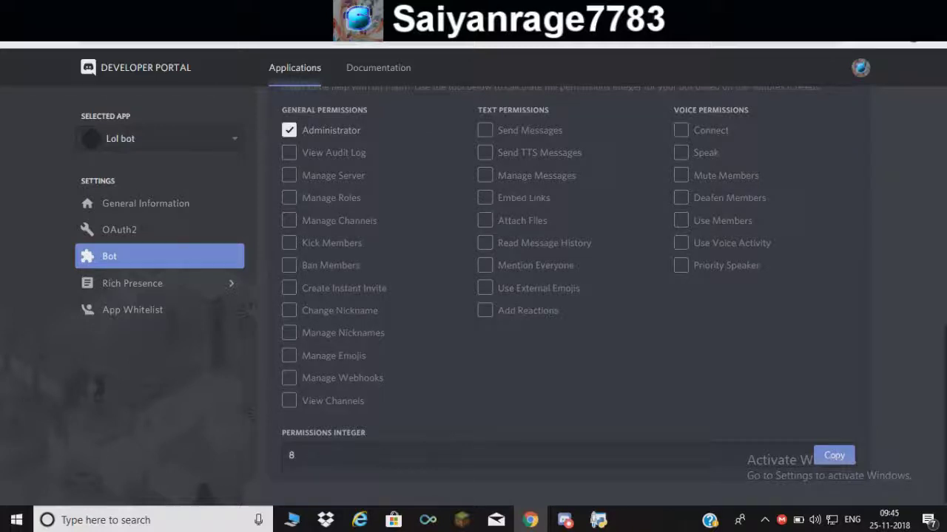
{"action": "scroll", "coordinate": [562, 296], "scroll_direction": "up", "scroll_amount": 4}
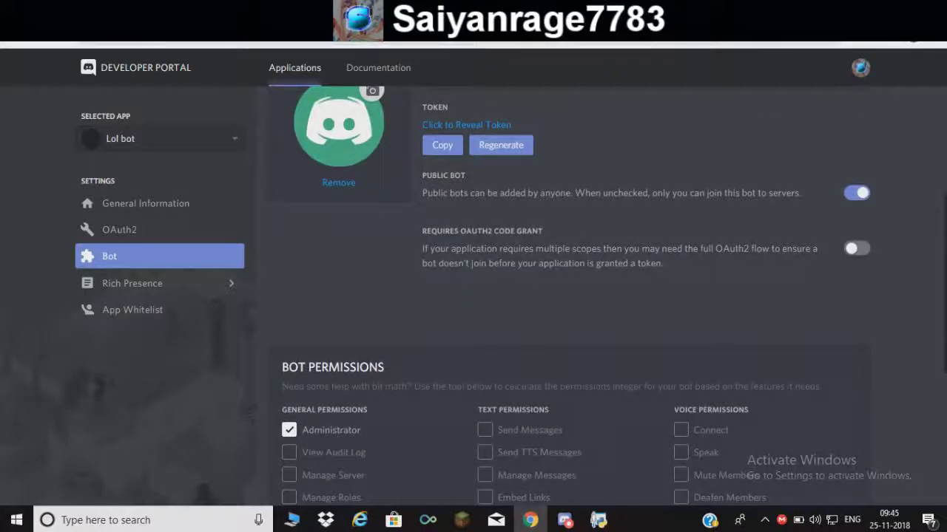
{"action": "key", "text": "ctrl+t"}
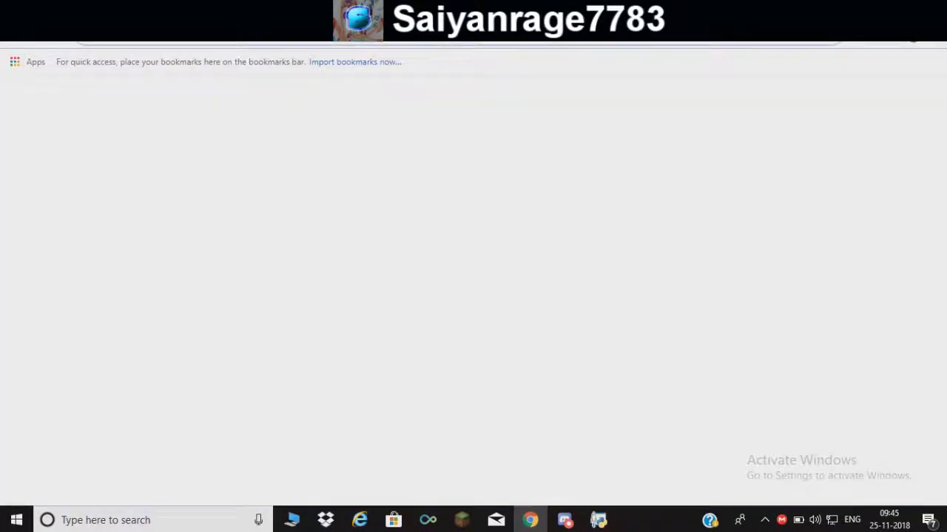
Open the Discord Permissions Calculator from a 'permissi' search, then return to the Developer Portal tab
{"action": "type", "text": "permi"}
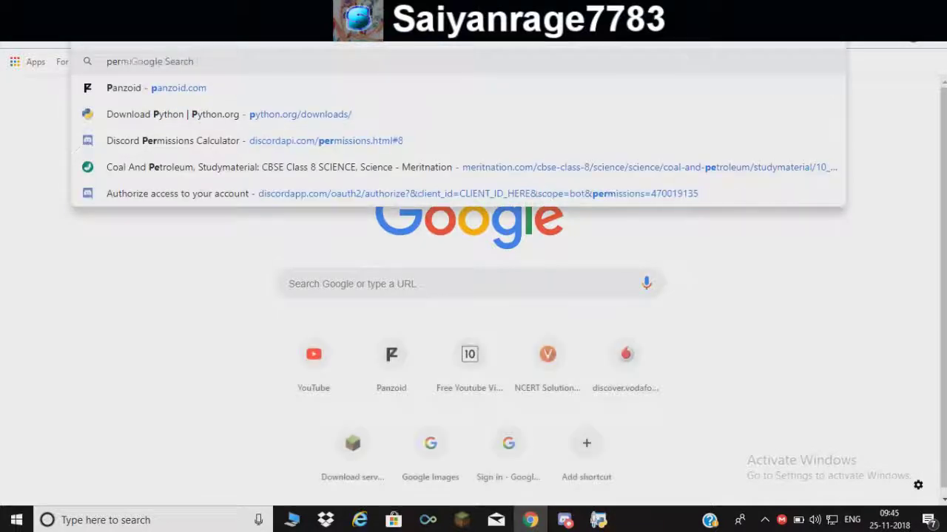
{"action": "type", "text": "ssi"}
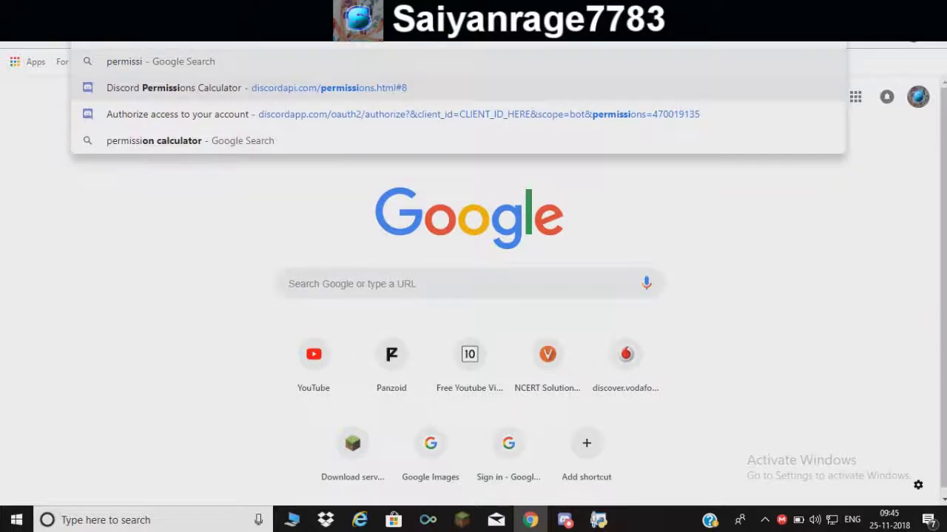
{"action": "key", "text": "Return"}
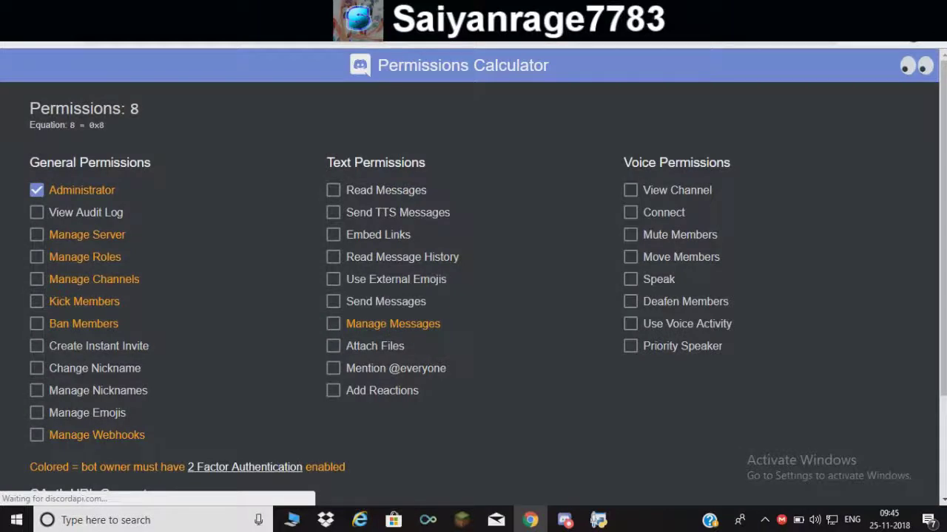
{"action": "scroll", "coordinate": [473, 278], "scroll_direction": "down", "scroll_amount": 2}
{"action": "scroll", "coordinate": [473, 278], "scroll_direction": "up", "scroll_amount": 1}
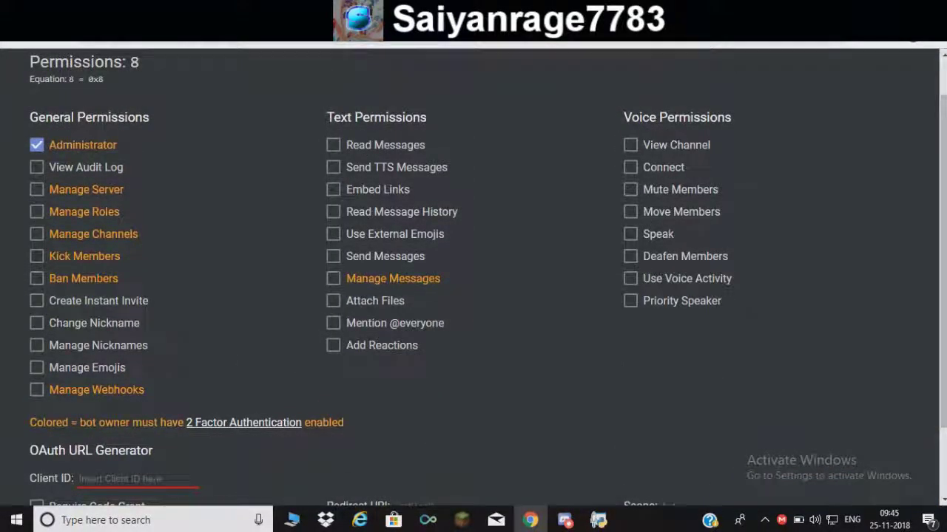
{"action": "key", "text": "ctrl+shift+Tab"}
{"action": "scroll", "coordinate": [562, 296], "scroll_direction": "up", "scroll_amount": 2}
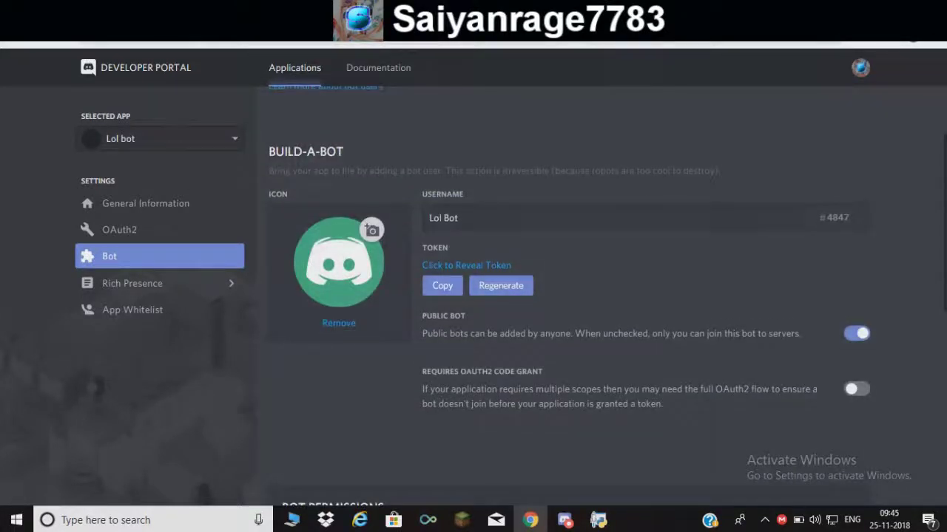
Copy Lol bot's Client ID from General Information and paste it into the calculator's URL generator
{"action": "left_click", "coordinate": [146, 203]}
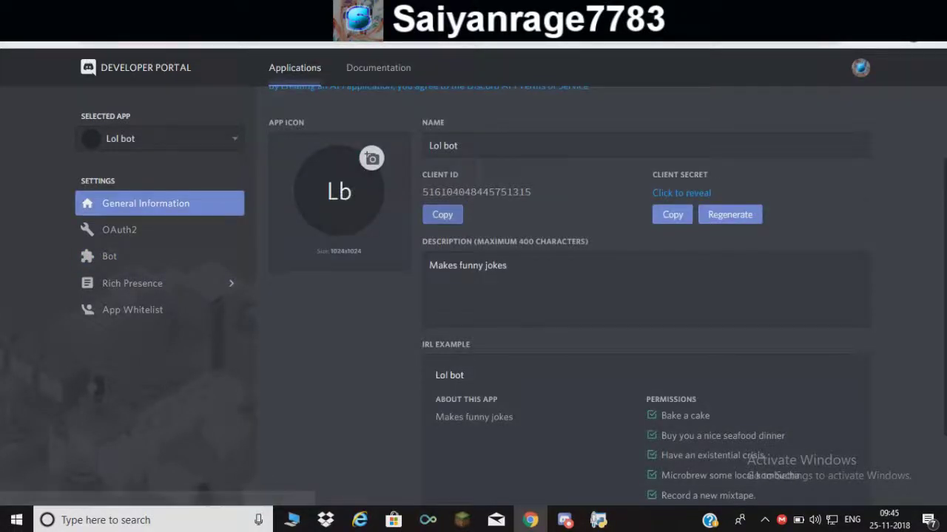
{"action": "left_click", "coordinate": [442, 214]}
{"action": "key", "text": "ctrl+Tab"}
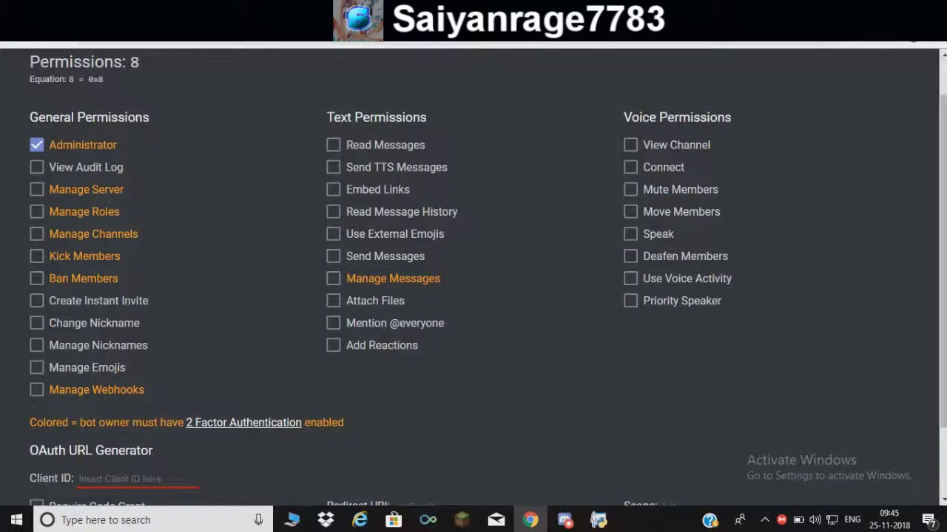
{"action": "key", "text": "ctrl+v"}
Toggle Require Code Grant on and off, then open the generated permissions=8 invite link
{"action": "scroll", "coordinate": [474, 295], "scroll_direction": "down", "scroll_amount": 2}
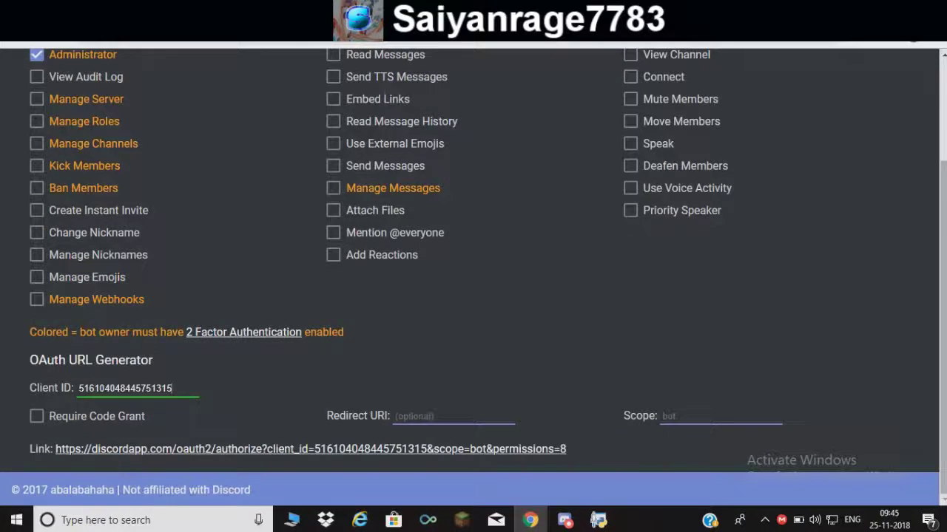
{"action": "key", "text": "Tab"}
{"action": "key", "text": "space"}
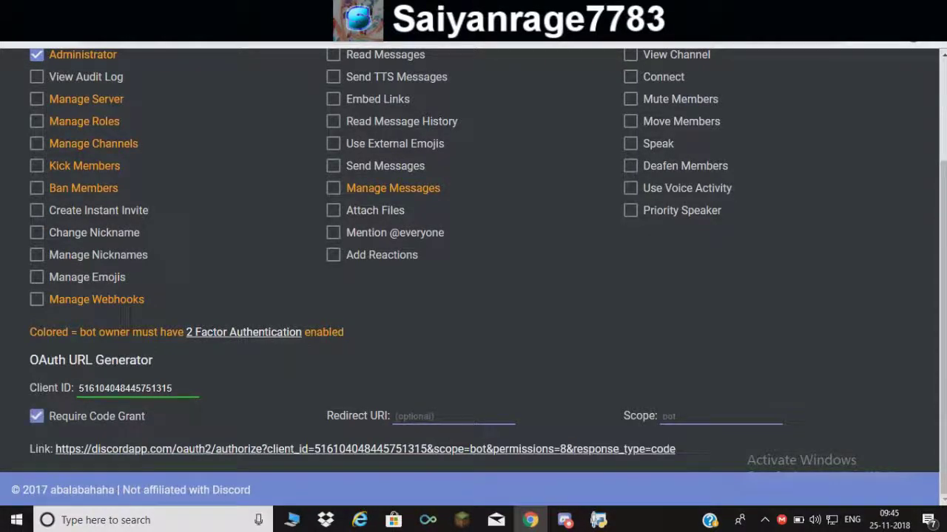
{"action": "key", "text": "space"}
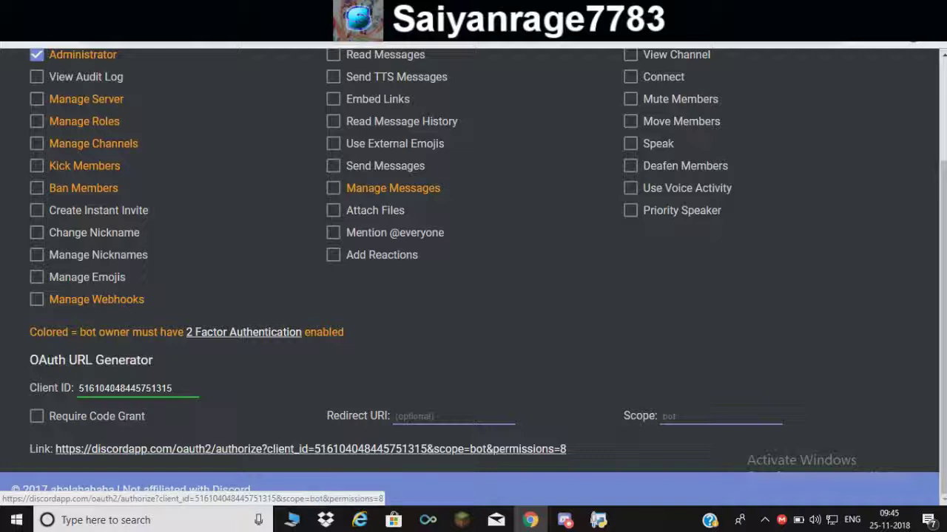
{"action": "key", "text": "Return"}
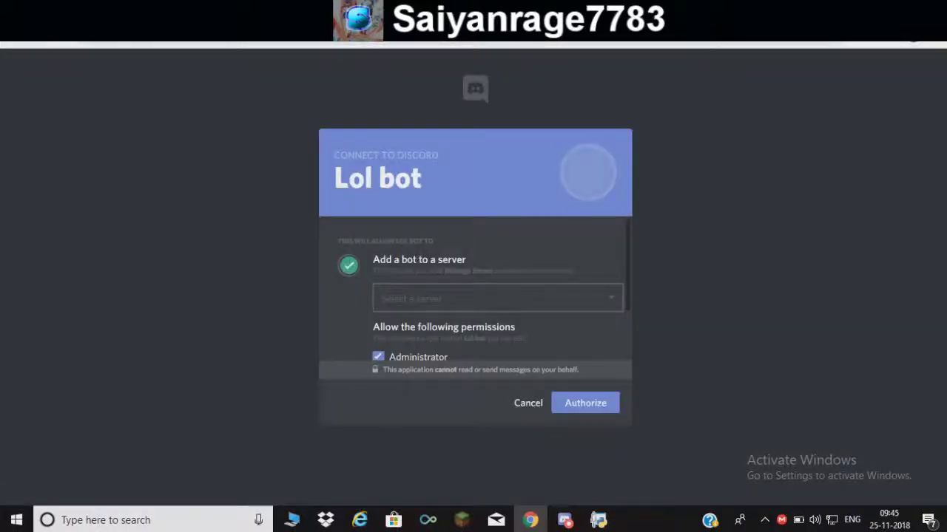
Add Lol bot to the Bots tester server, pass the reCAPTCHA, and close the authorized tab
{"action": "left_click", "coordinate": [497, 298]}
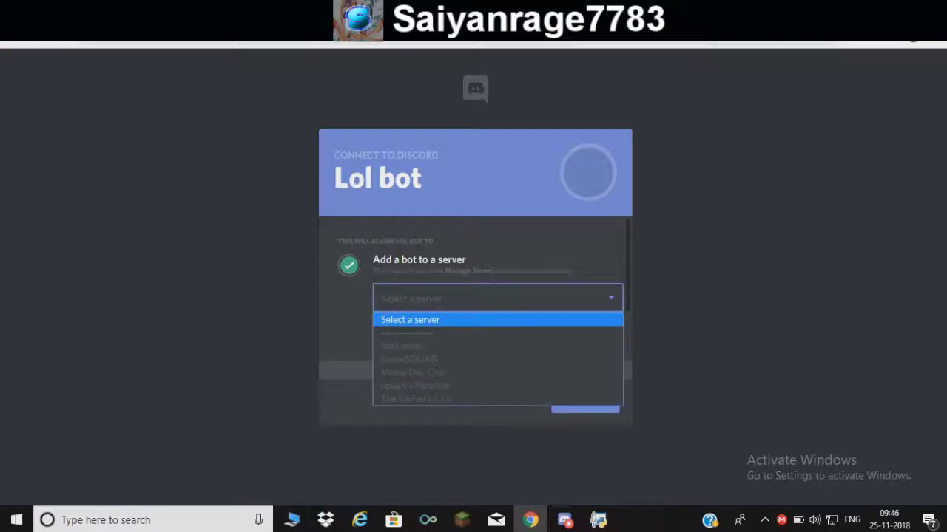
{"action": "key", "text": "Down"}
{"action": "key", "text": "Return"}
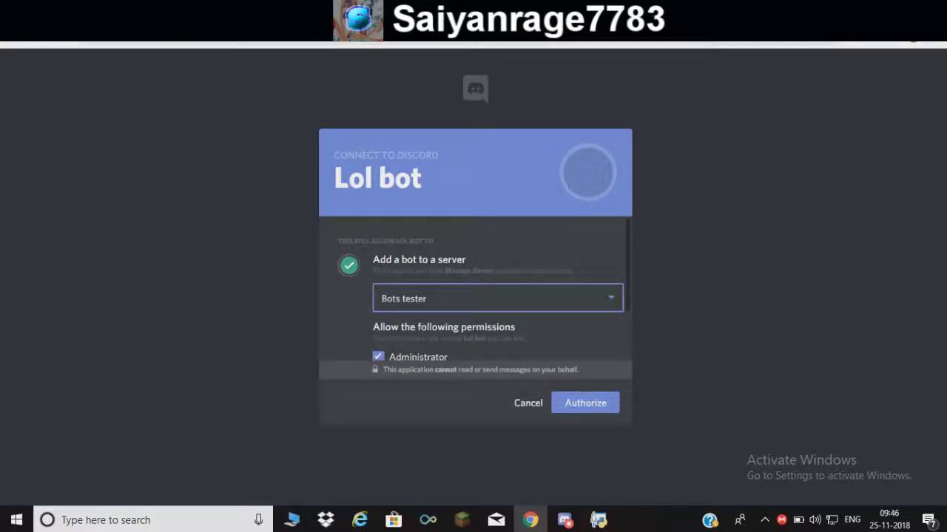
{"action": "scroll", "coordinate": [483, 290], "scroll_direction": "down", "scroll_amount": 1}
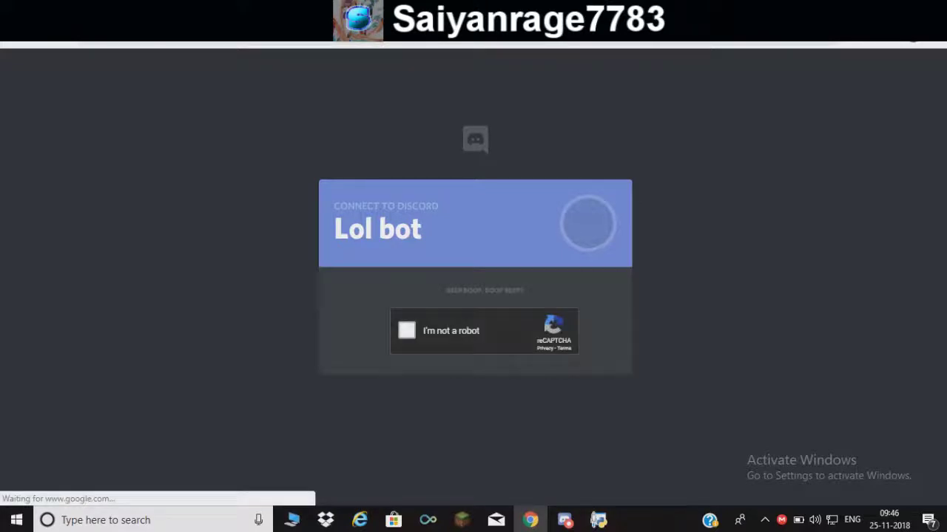
{"action": "left_click", "coordinate": [406, 331]}
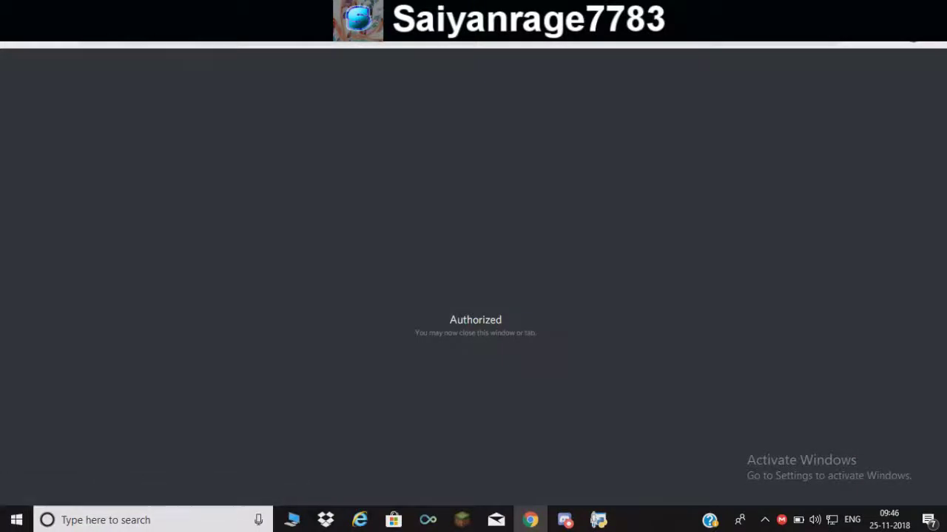
{"action": "key", "text": "ctrl+w"}
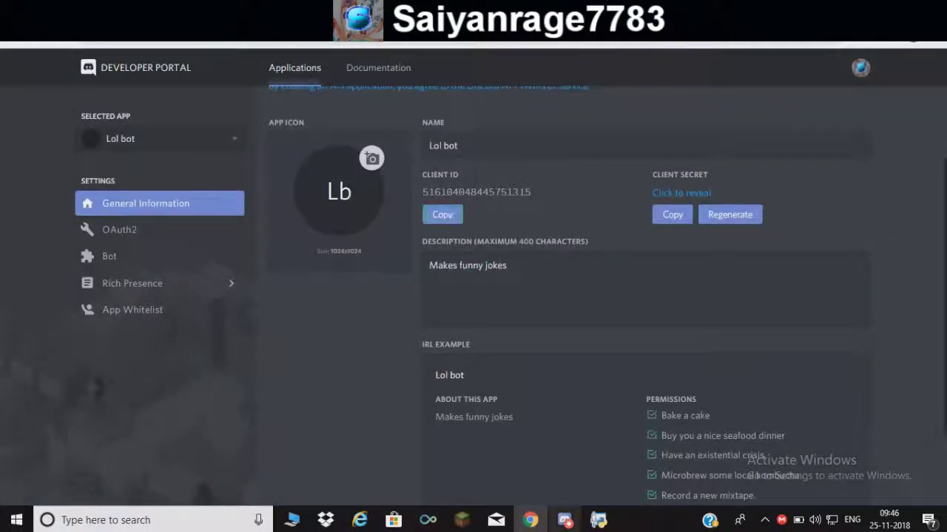
{"action": "left_click", "coordinate": [564, 520]}
Open the Bots tester server, then bring up the py.exe bot console, minimize, restore and close it
{"action": "left_click", "coordinate": [24, 225]}
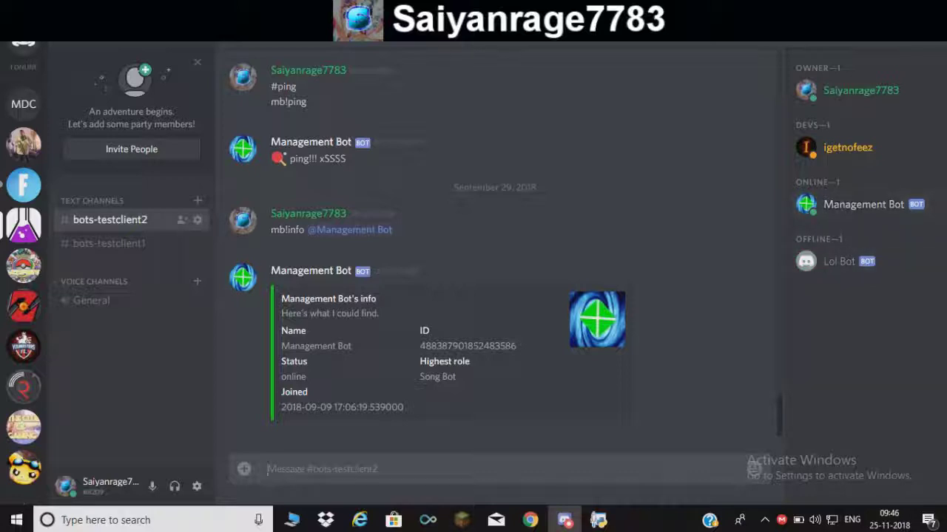
{"action": "key", "text": "alt+Tab"}
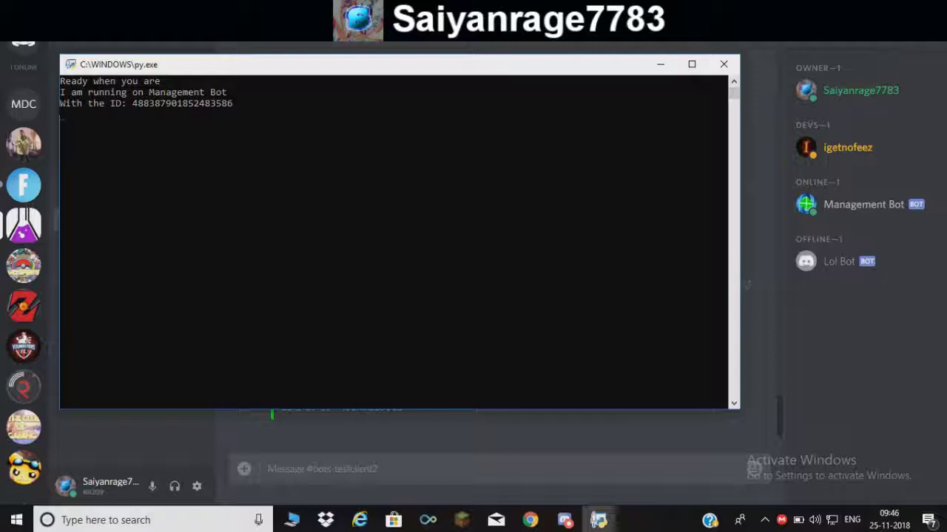
{"action": "left_click", "coordinate": [660, 64]}
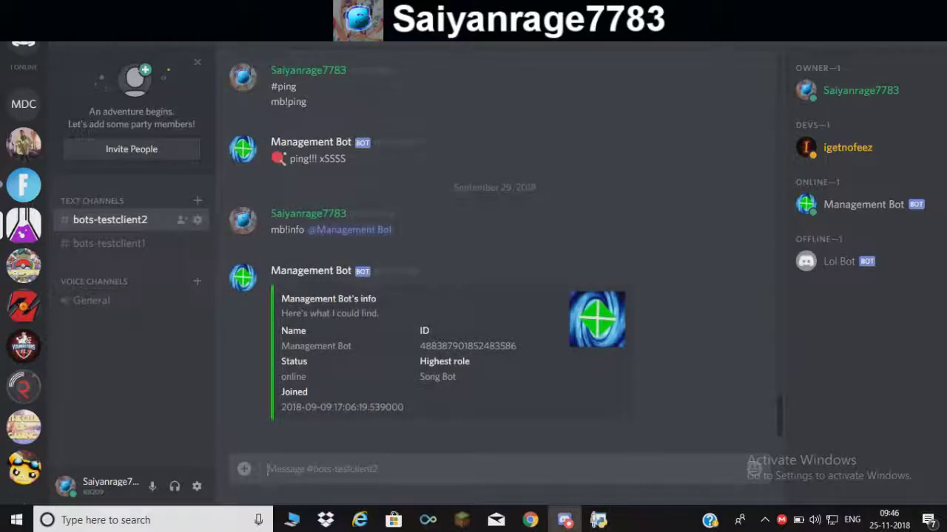
{"action": "left_click", "coordinate": [598, 520]}
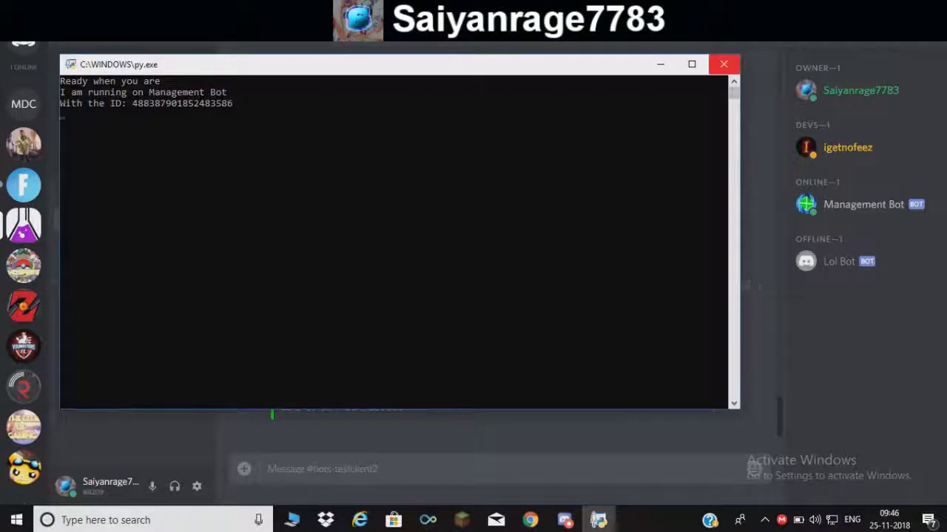
{"action": "left_click", "coordinate": [723, 64]}
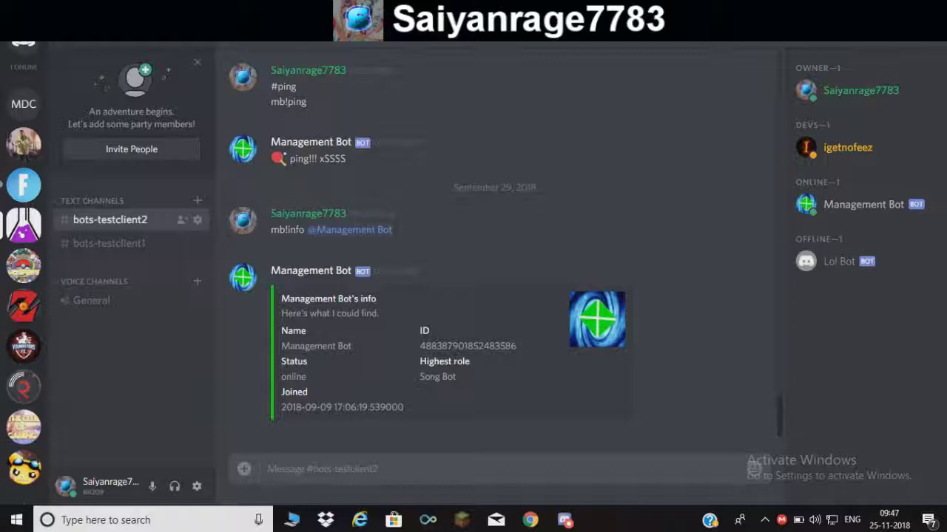
Back on Lol bot's Bot page, tick Administrator under Bot Permissions, then view the App Whitelist
{"action": "mouse_move", "coordinate": [530, 520]}
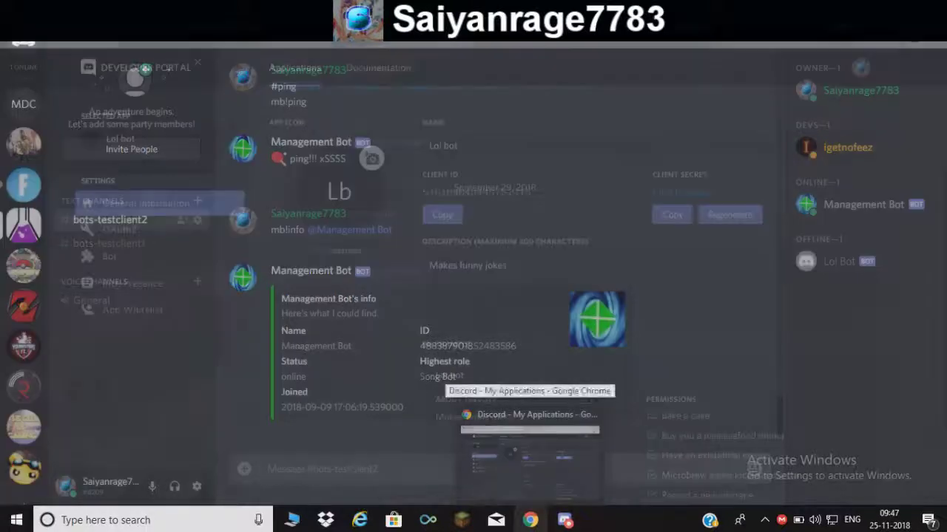
{"action": "left_click", "coordinate": [529, 451]}
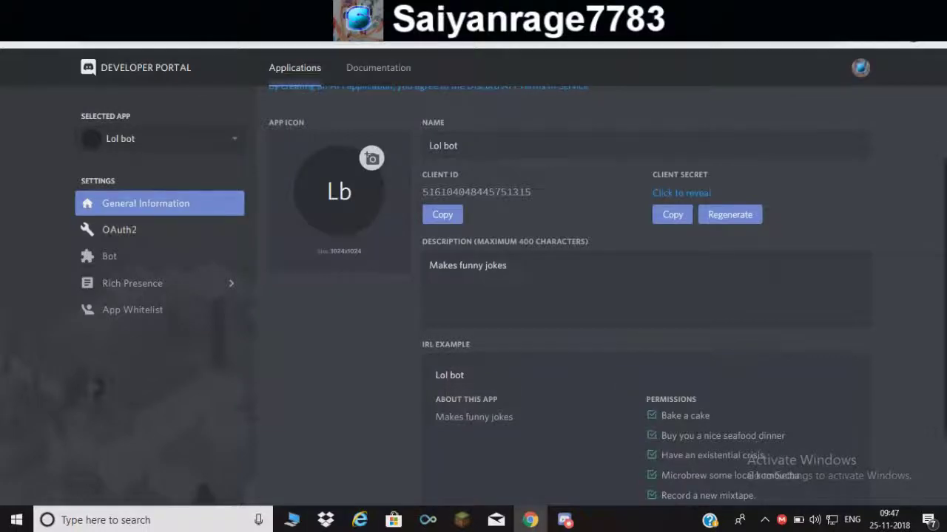
{"action": "left_click", "coordinate": [109, 256]}
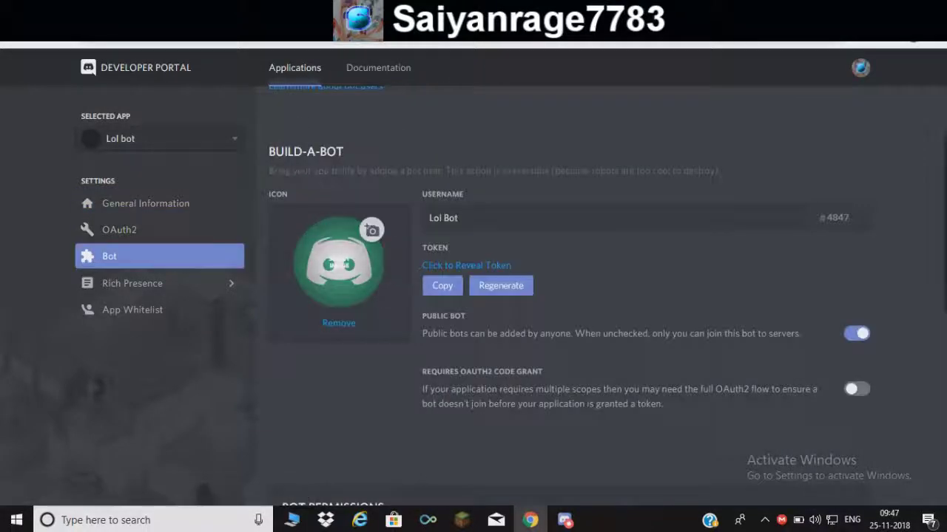
{"action": "scroll", "coordinate": [354, 290], "scroll_direction": "down", "scroll_amount": 5}
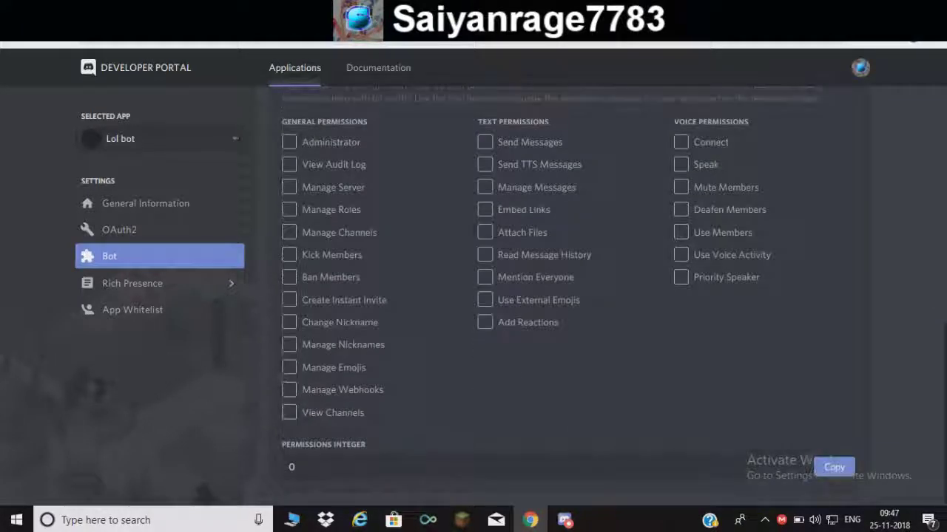
{"action": "left_click", "coordinate": [289, 142]}
{"action": "scroll", "coordinate": [569, 296], "scroll_direction": "up", "scroll_amount": 3}
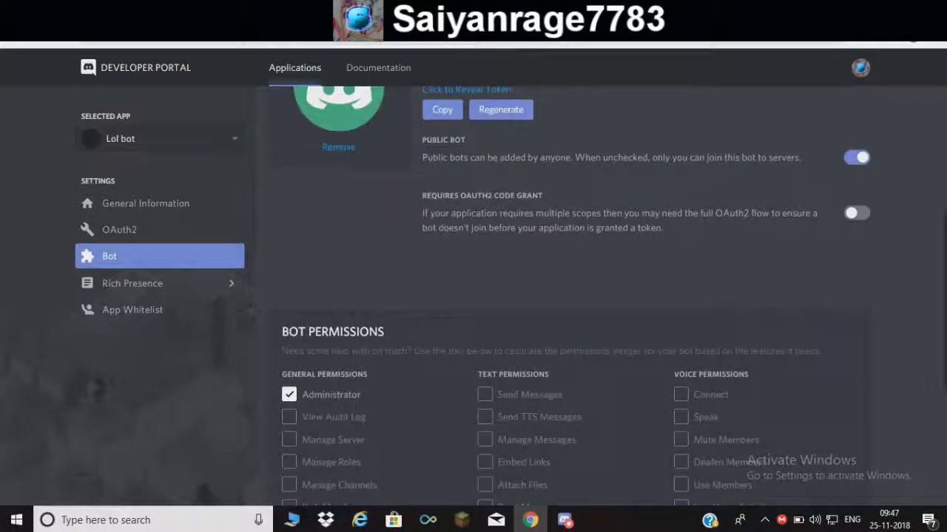
{"action": "left_click", "coordinate": [93, 309]}
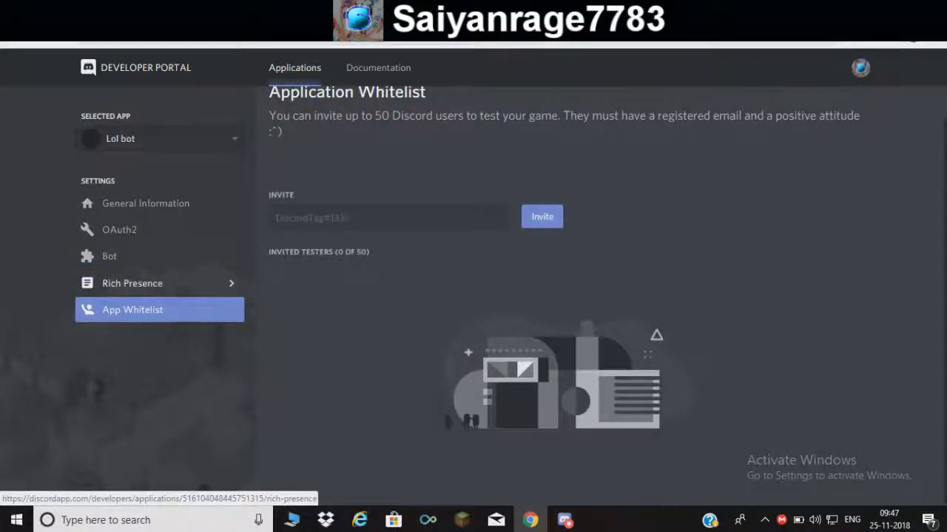
Browse the Rich Presence and OAuth2 pages, then return to General Information showing 'Makes funny jokes'
{"action": "left_click", "coordinate": [133, 283]}
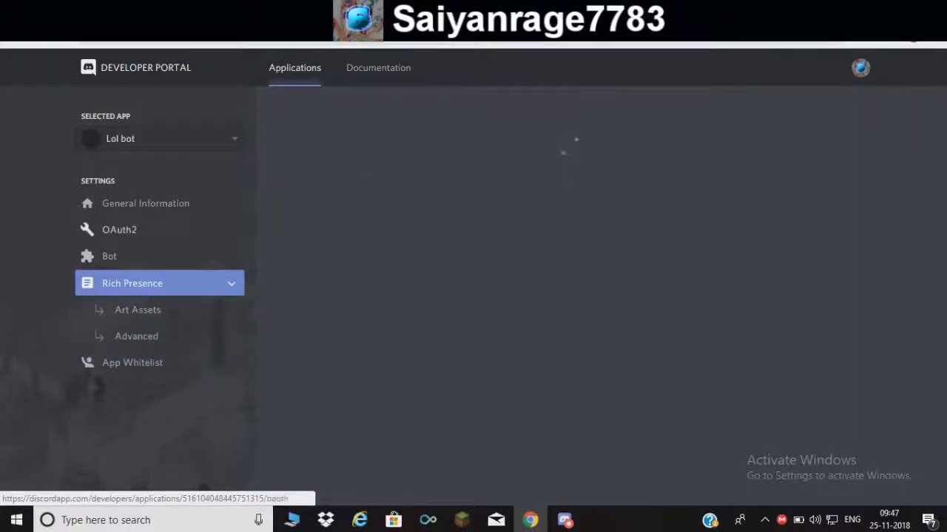
{"action": "left_click", "coordinate": [119, 230]}
{"action": "scroll", "coordinate": [592, 296], "scroll_direction": "down", "scroll_amount": 3}
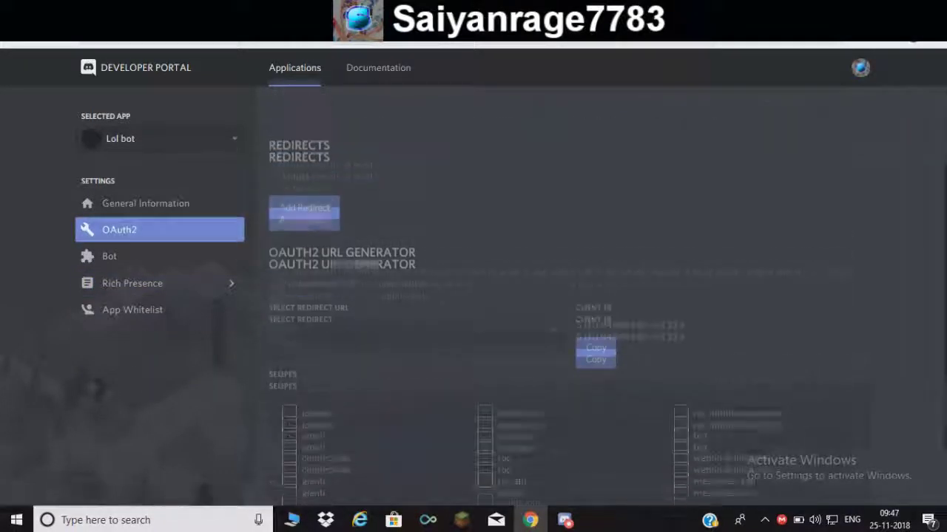
{"action": "scroll", "coordinate": [562, 289], "scroll_direction": "up", "scroll_amount": 3}
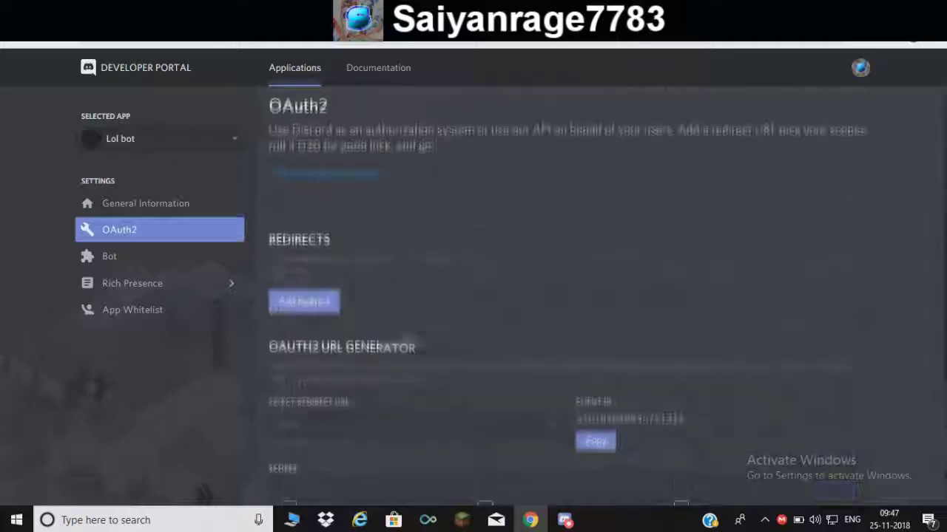
{"action": "scroll", "coordinate": [562, 296], "scroll_direction": "up", "scroll_amount": 1}
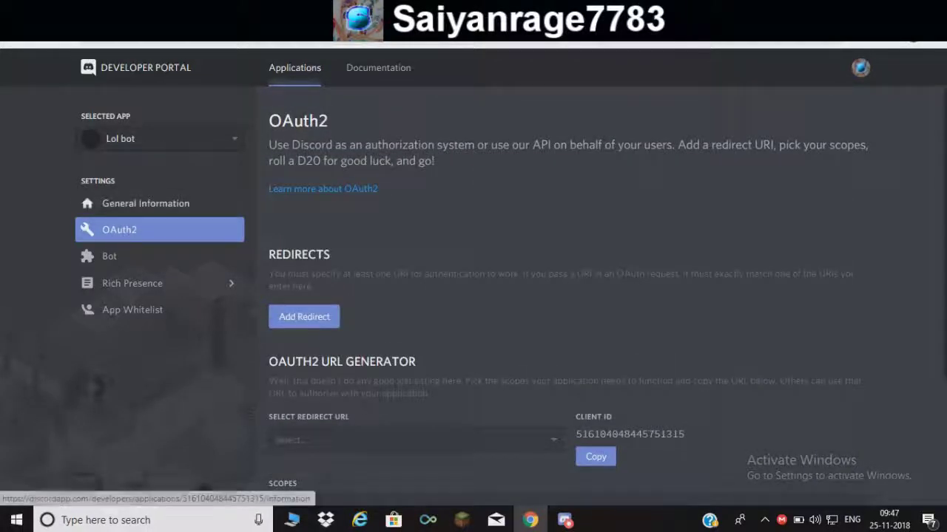
{"action": "left_click", "coordinate": [146, 204]}
{"action": "scroll", "coordinate": [562, 296], "scroll_direction": "down", "scroll_amount": 3}
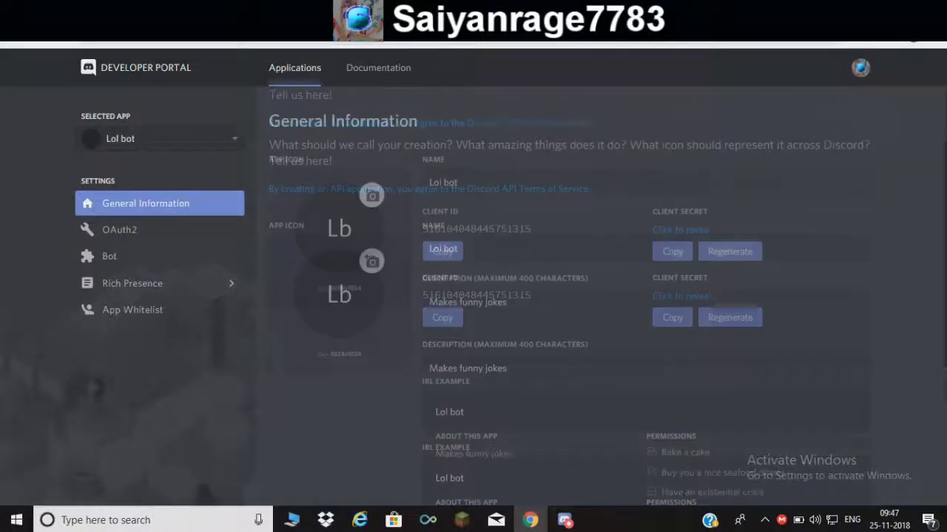